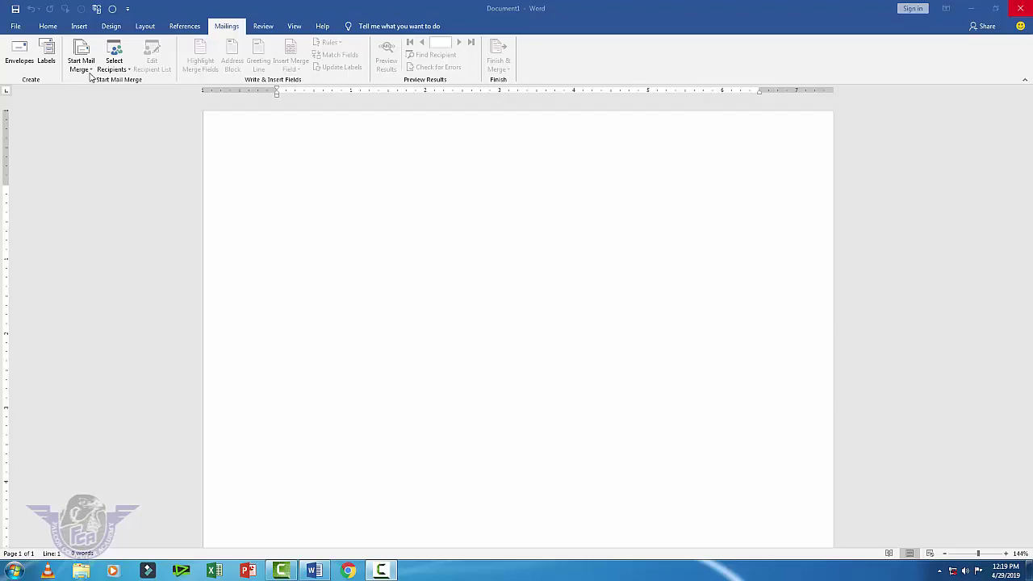
Step: Start the Step-by-Step Mail Merge Wizard with Letters as the document type and go to the starting document
left_click(90, 71)
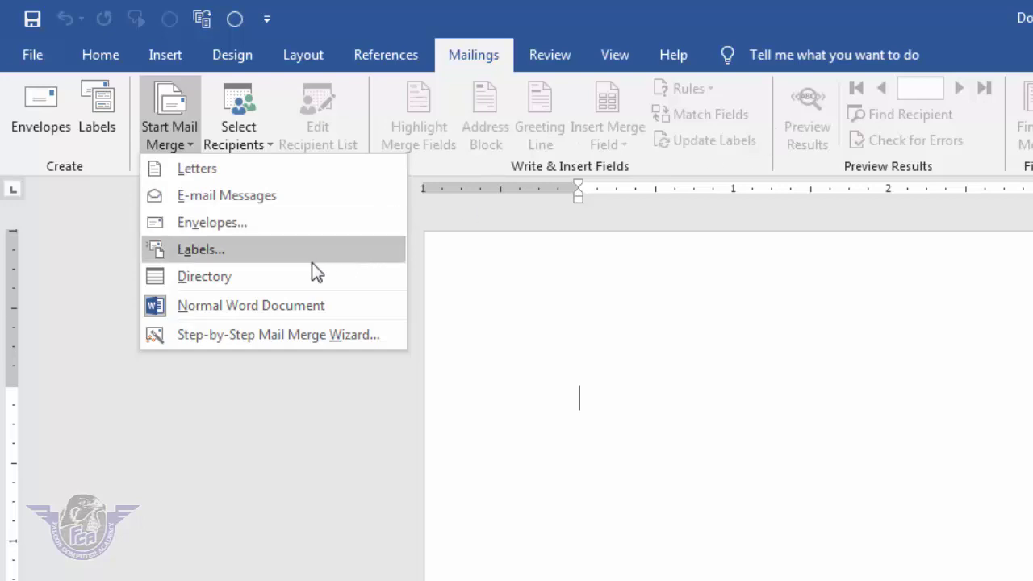
left_click(265, 335)
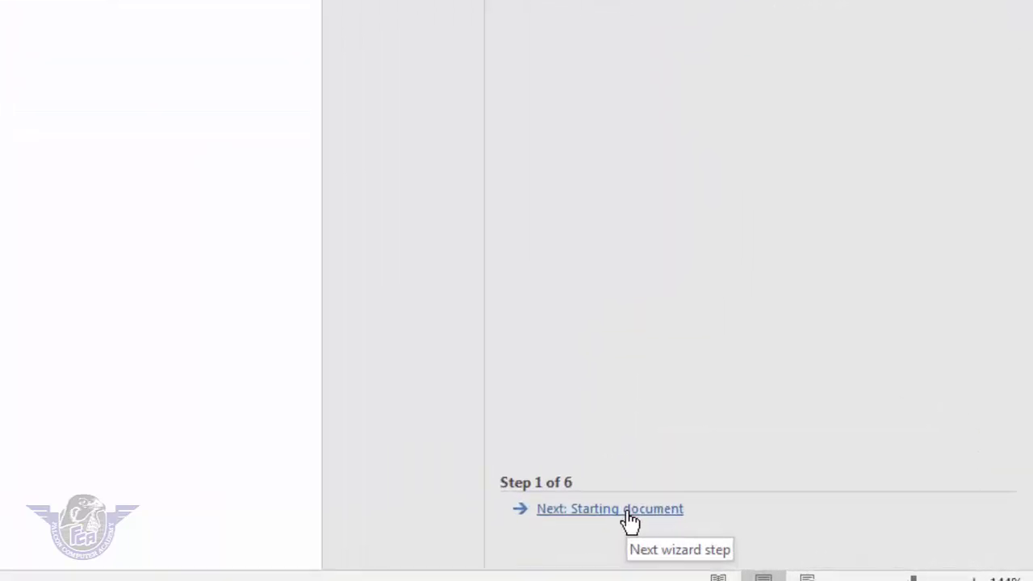
left_click(629, 509)
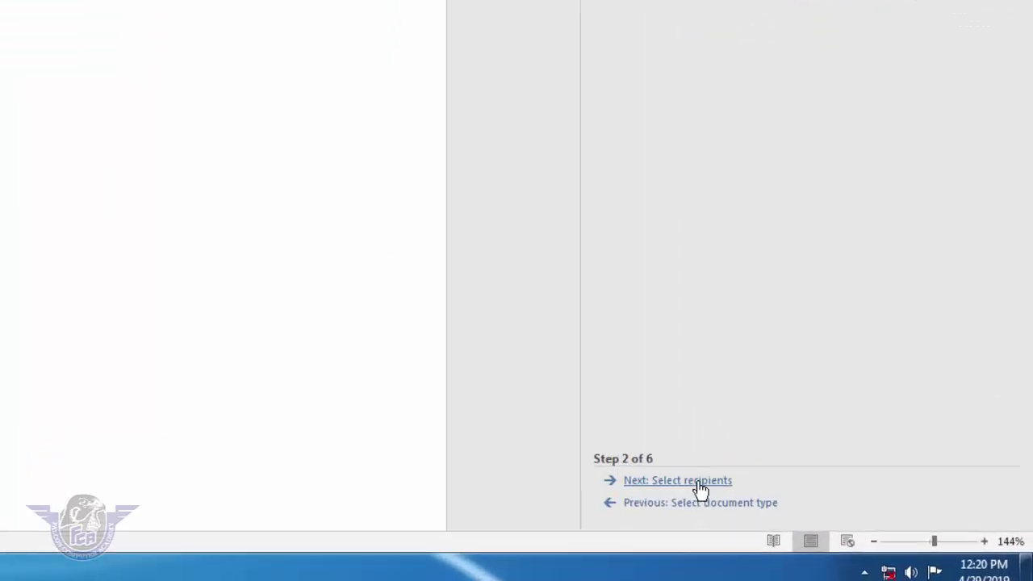
Step: Keep the current document, then choose Type a new list and create the new recipient list
left_click(698, 484)
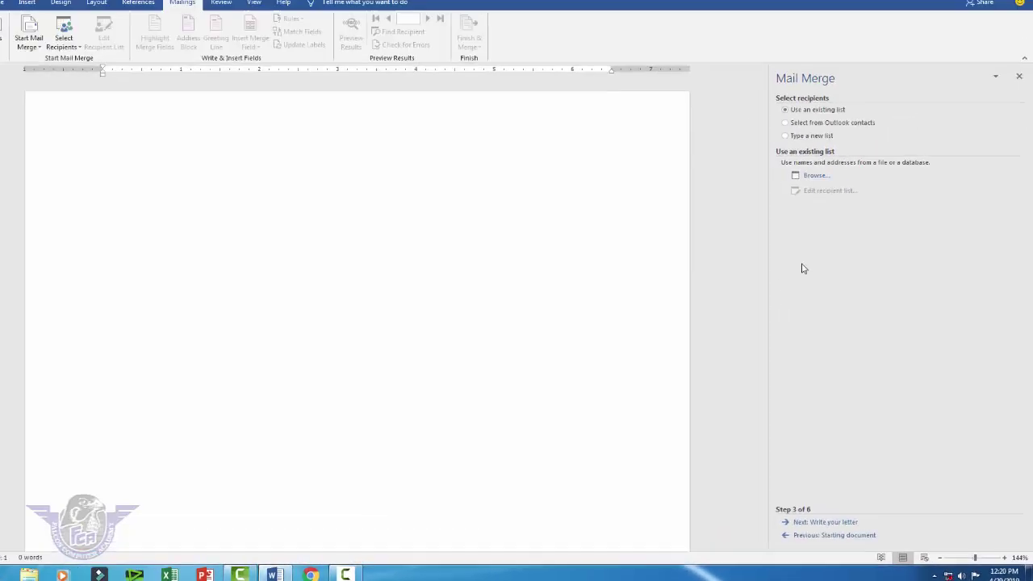
left_click(810, 136)
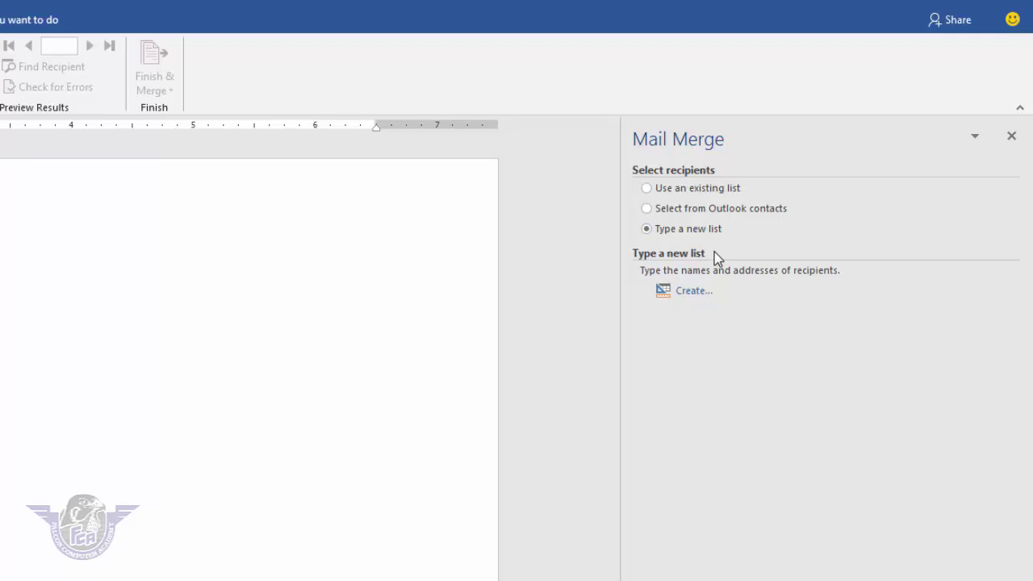
left_click(693, 290)
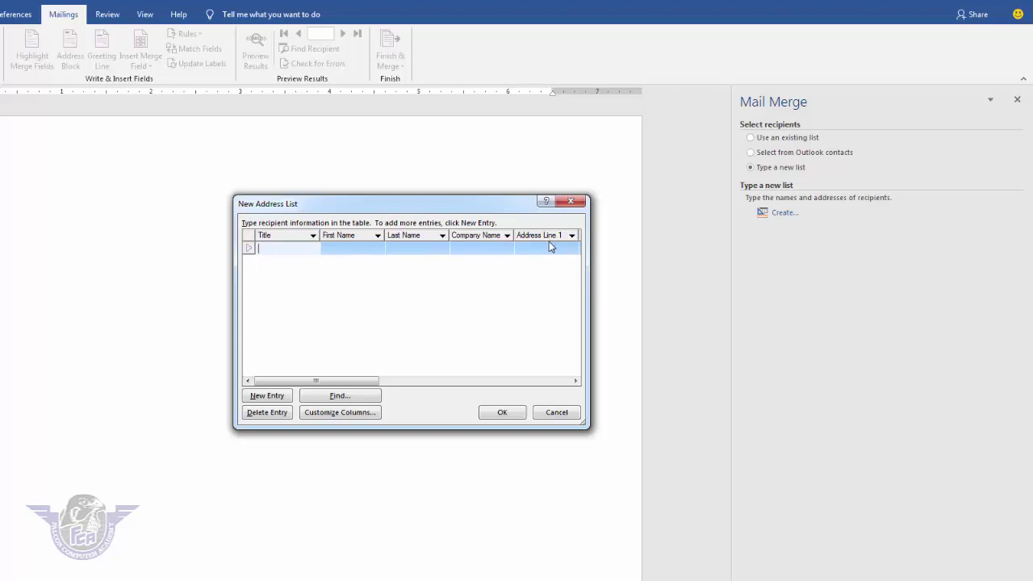
Step: In Customize Columns, delete the Home Phone, Country or Region and State fields
left_click(351, 414)
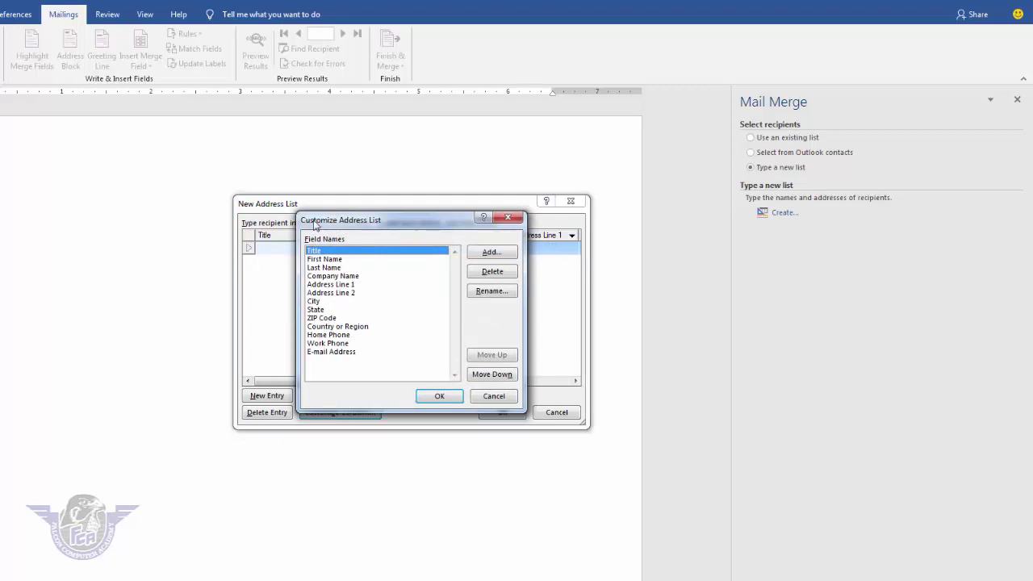
left_click_drag(314, 224, 292, 282)
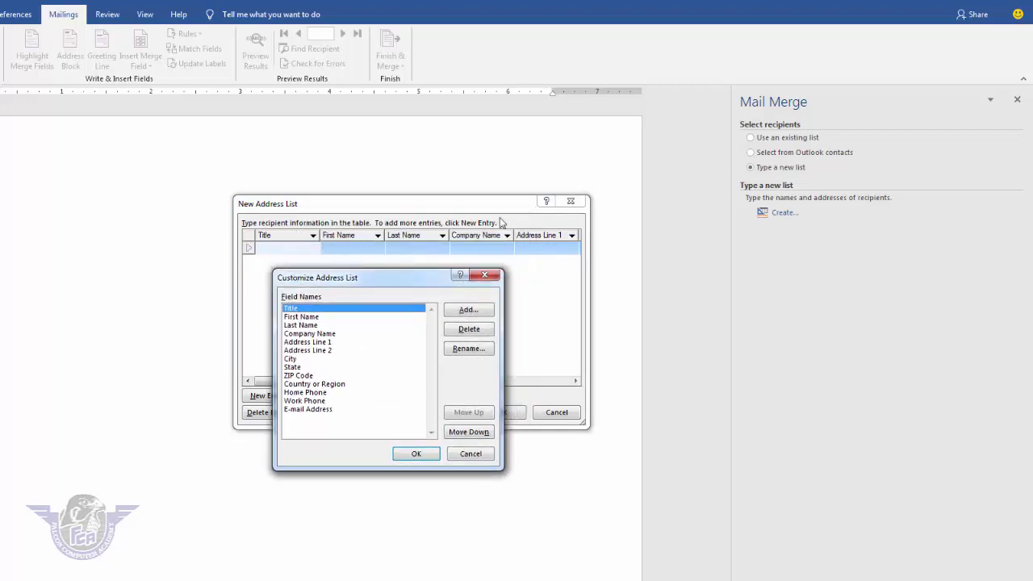
left_click(317, 393)
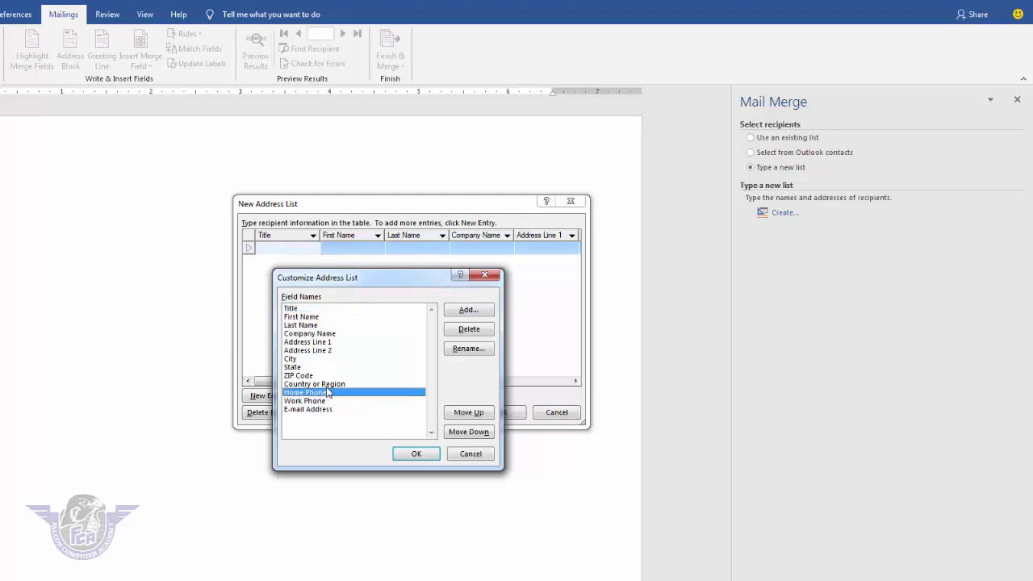
left_click(469, 329)
left_click(394, 361)
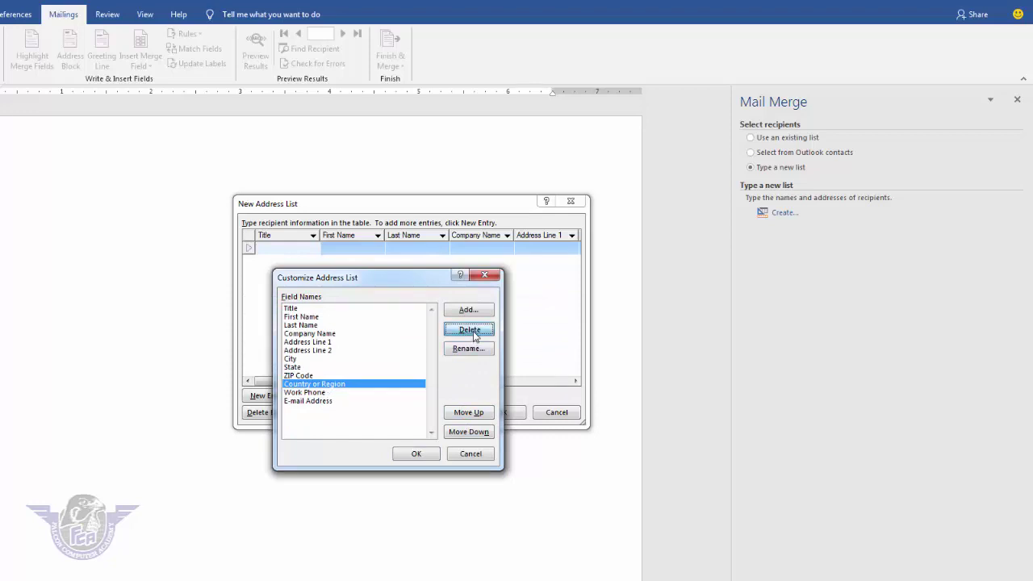
left_click(471, 331)
left_click(391, 361)
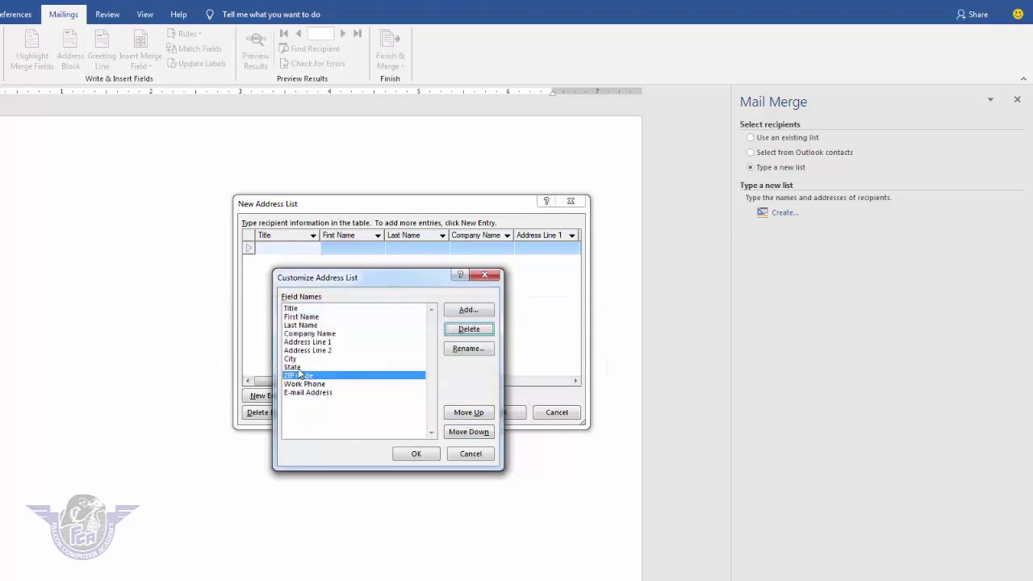
left_click(296, 367)
left_click(471, 329)
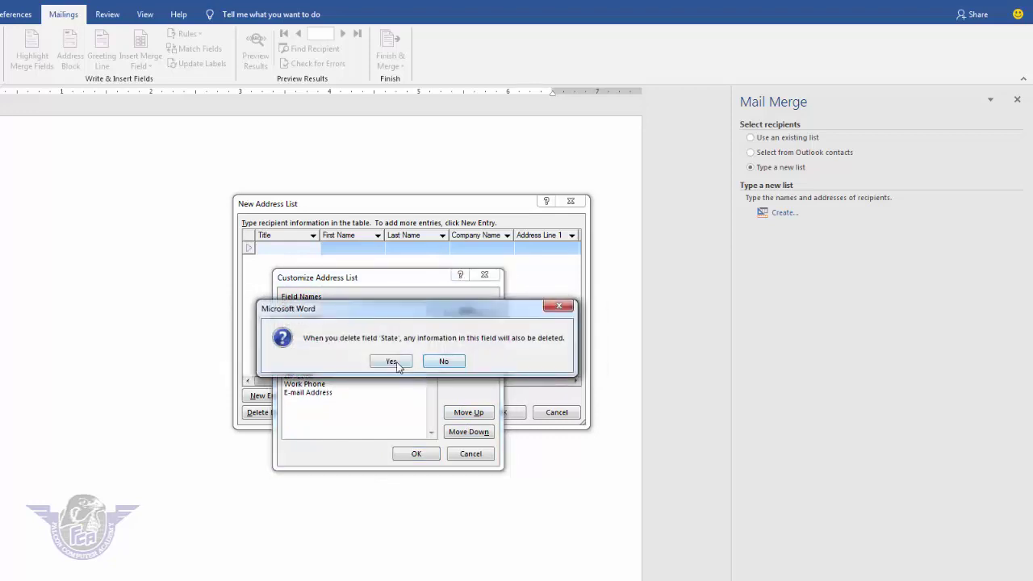
left_click(391, 362)
Step: Delete Address Line 2, Address Line 1 and Last Name, and apply the trimmed columns
left_click(327, 351)
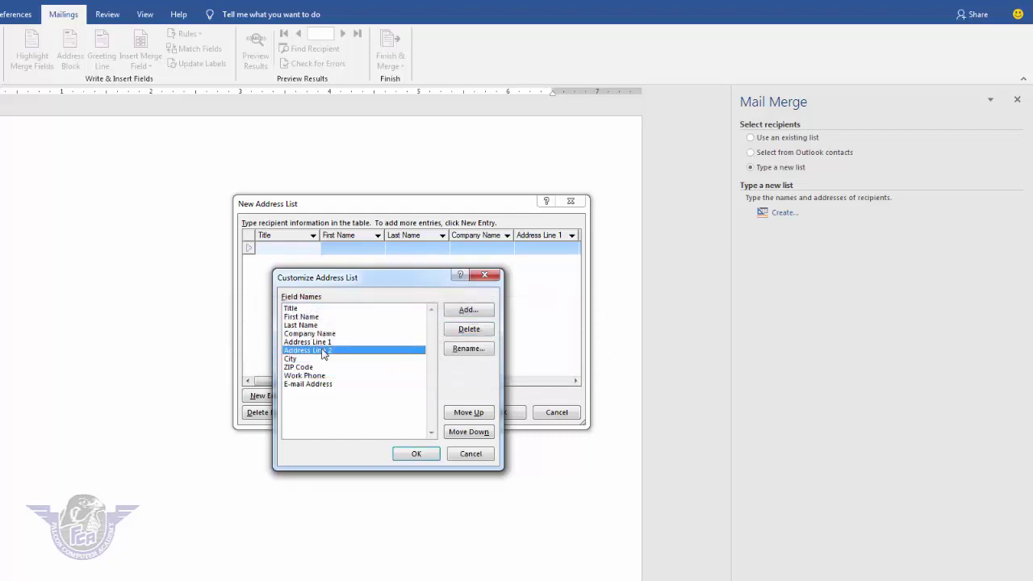
left_click(450, 332)
left_click(392, 361)
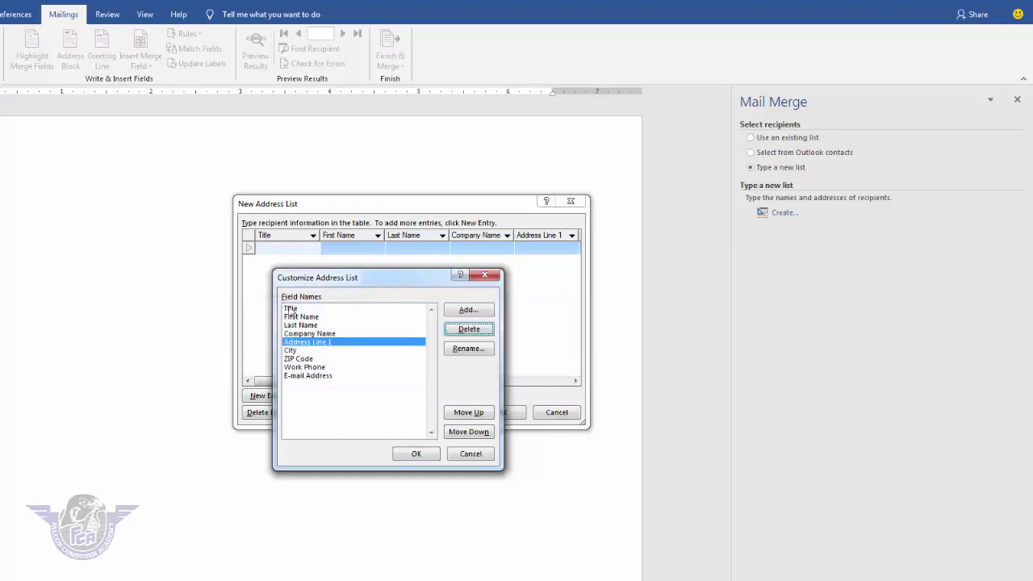
left_click(466, 329)
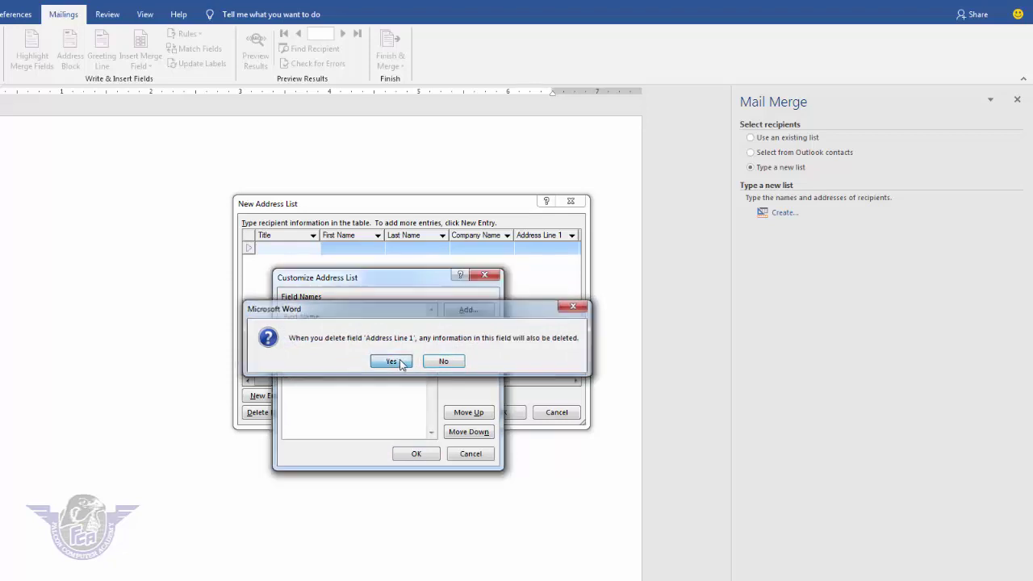
left_click(392, 361)
left_click(289, 325)
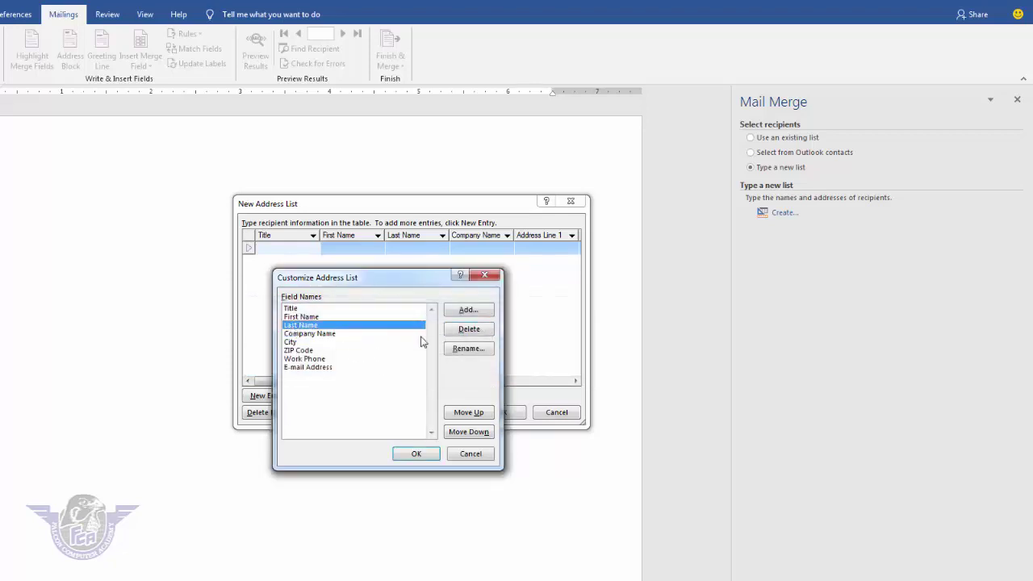
left_click(480, 330)
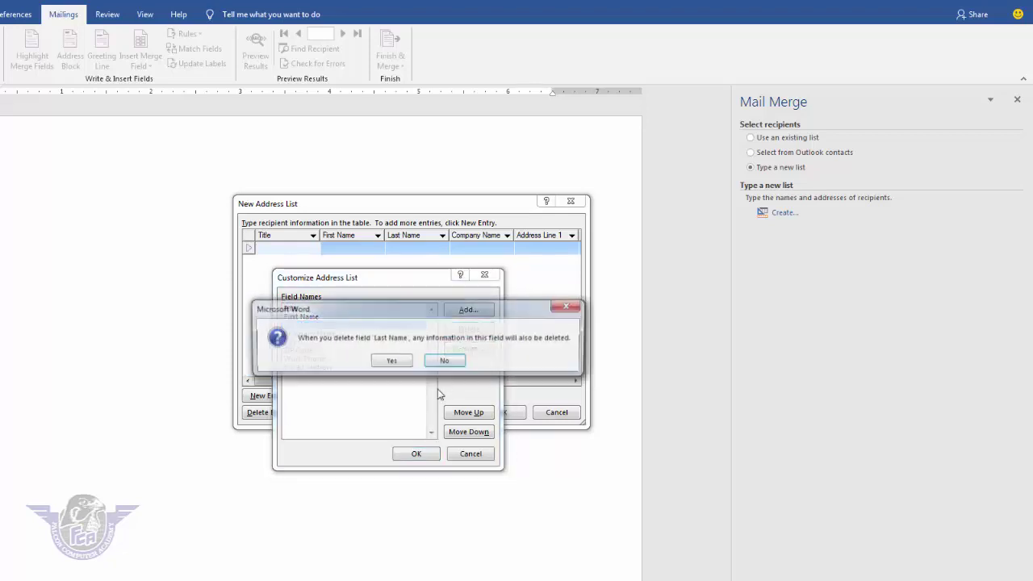
left_click(403, 365)
left_click(416, 453)
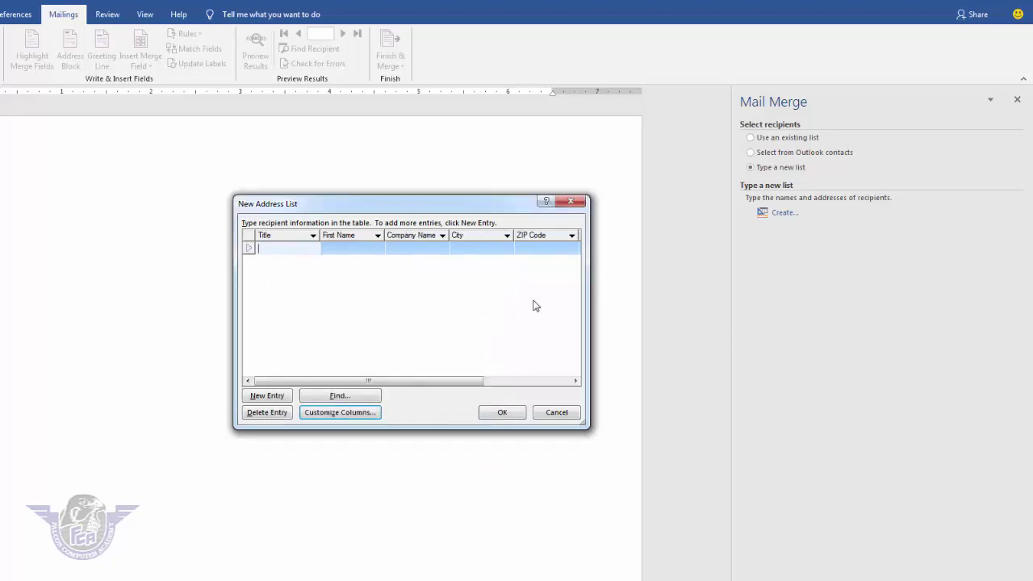
Step: Remove the Title field from the address list columns too
left_click(339, 413)
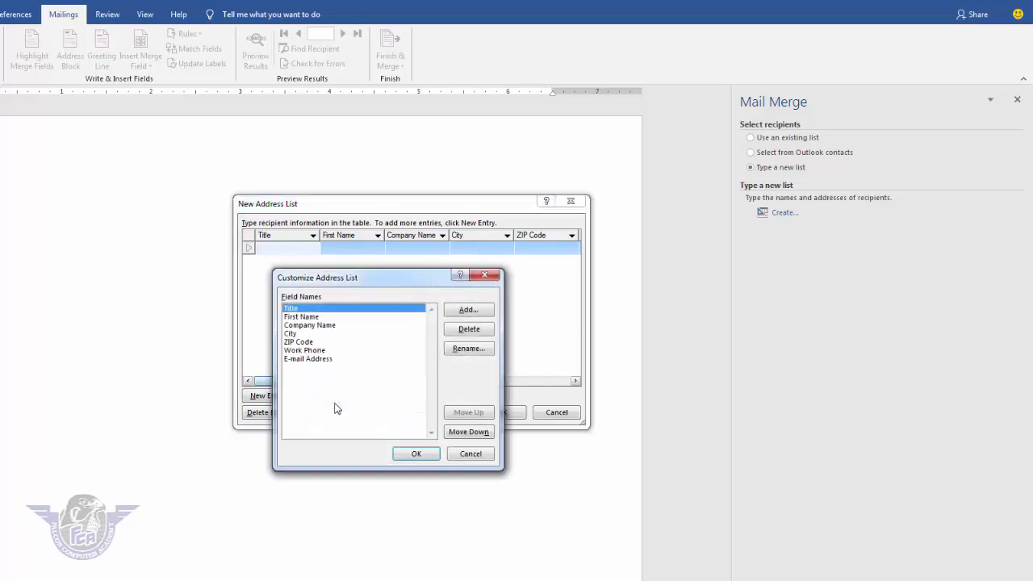
left_click(468, 328)
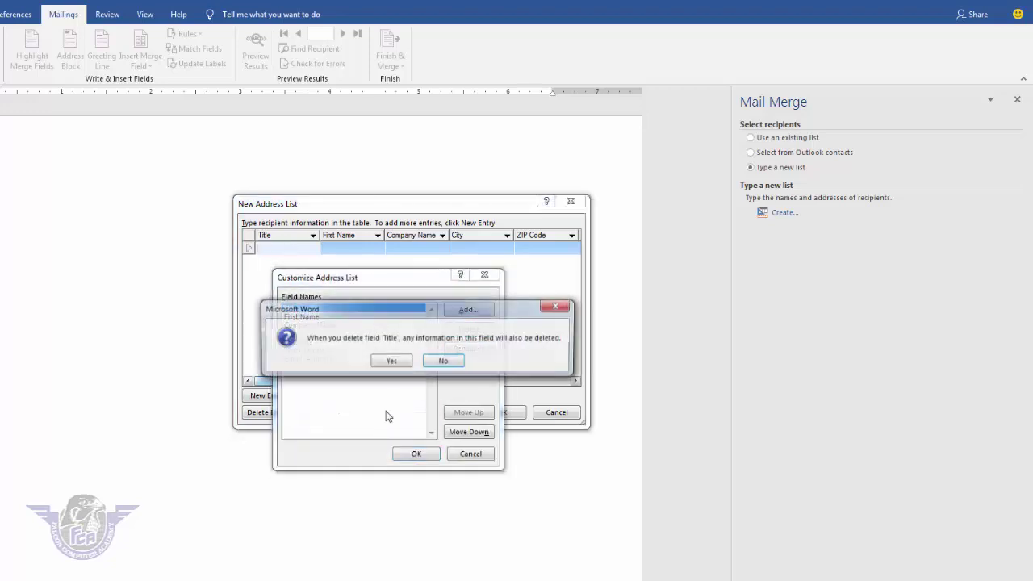
left_click(392, 360)
left_click(413, 454)
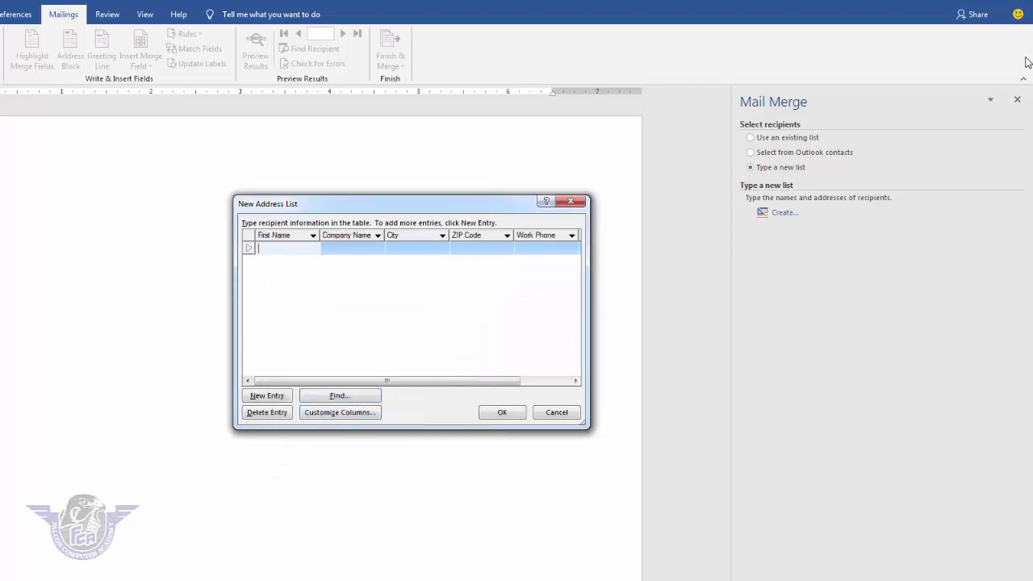
Step: Enter the first recipient's name, company fcryk, city, ZIP code and work phone
key("Tab")
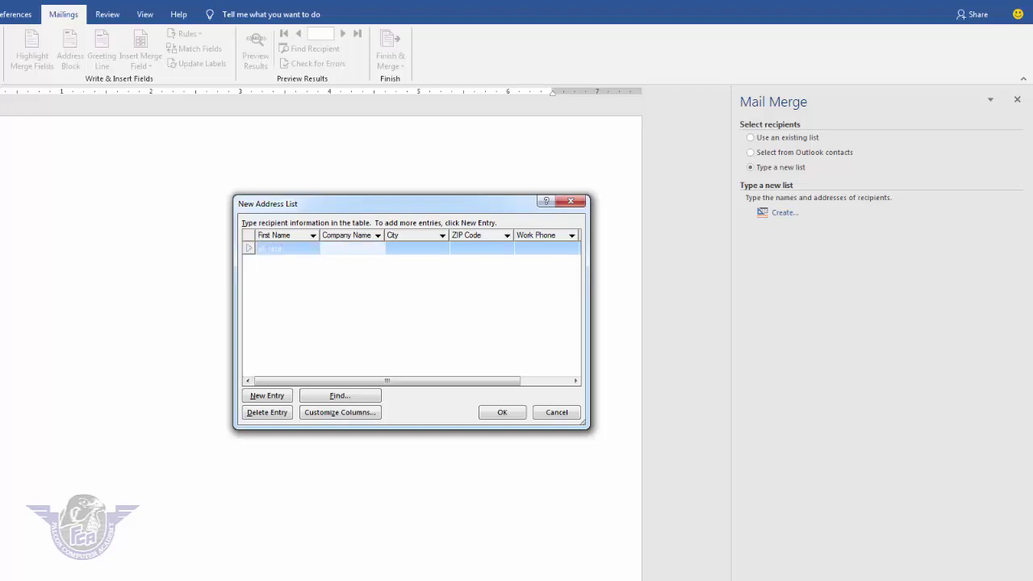
type("fcryk")
key("Tab")
type("rahim ")
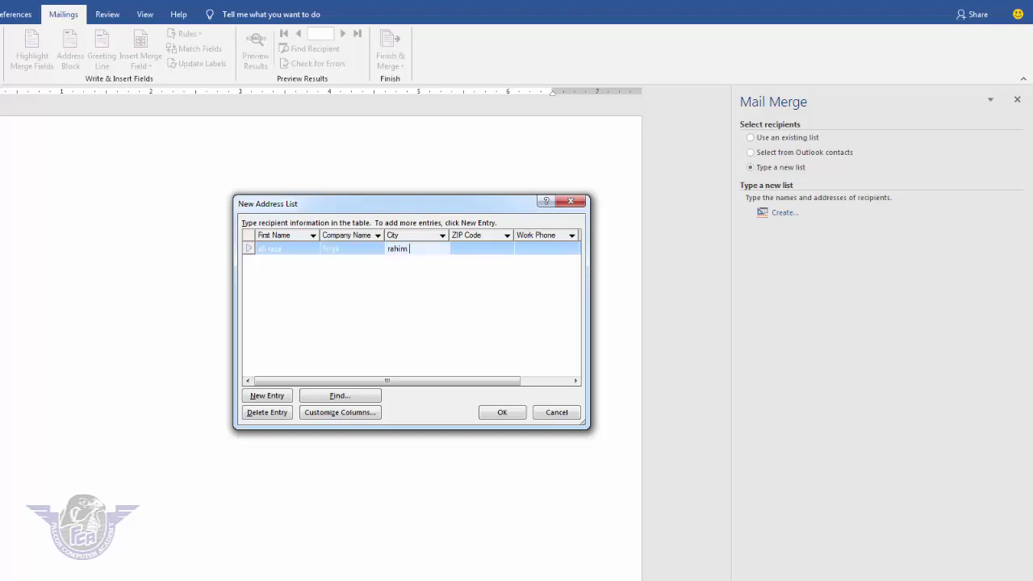
type("yar khan")
key("Tab")
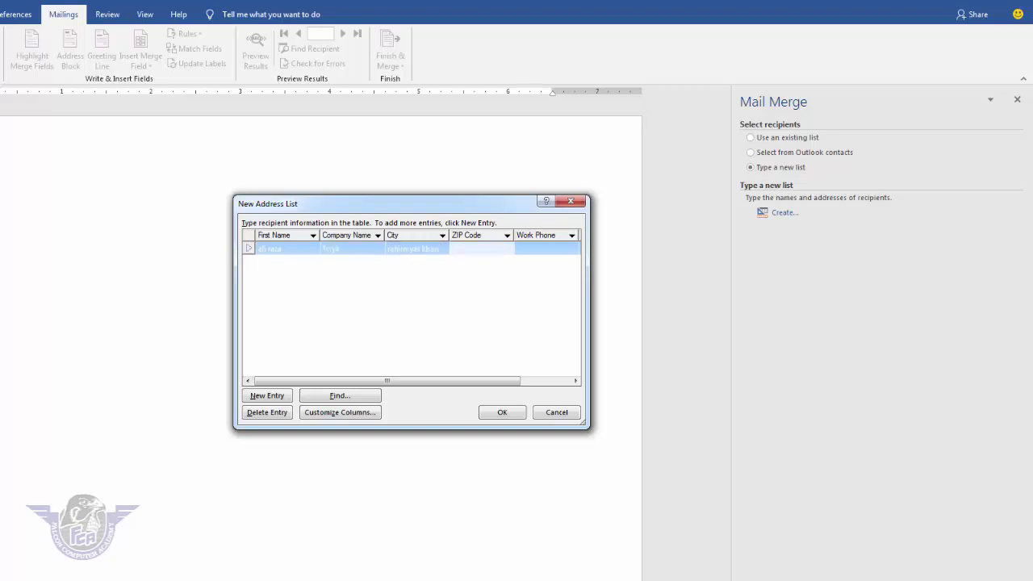
type("64200")
key("Tab")
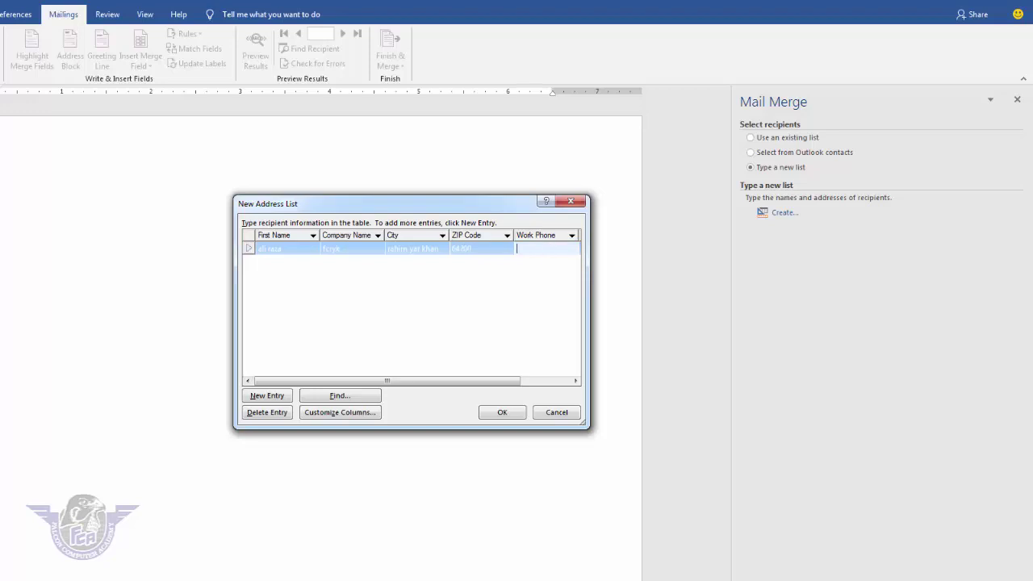
type("1234567")
key("Tab")
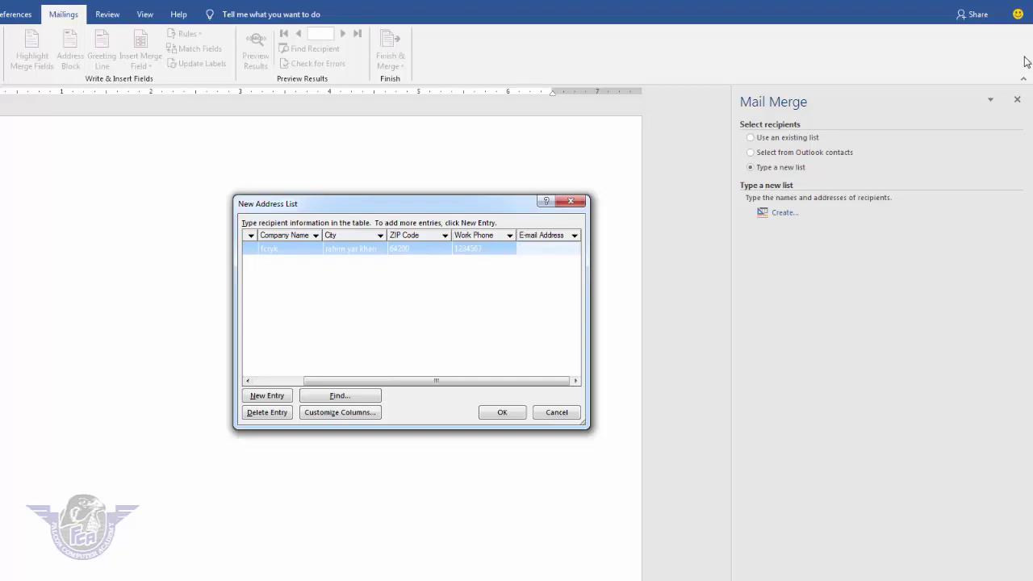
key("Tab")
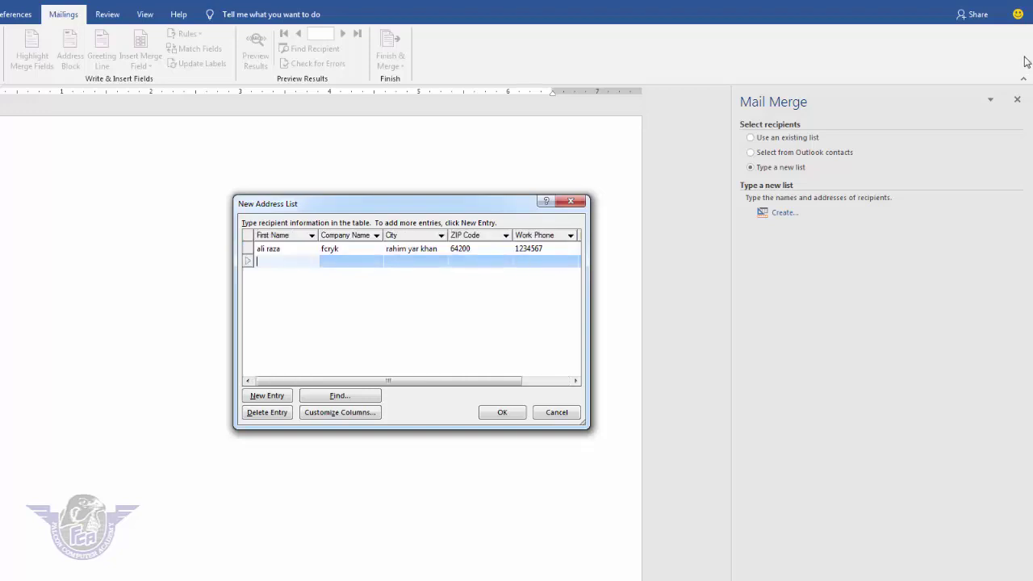
Step: Enter the second recipient's name, company fcryk, city, ZIP code and work phone
key("Tab")
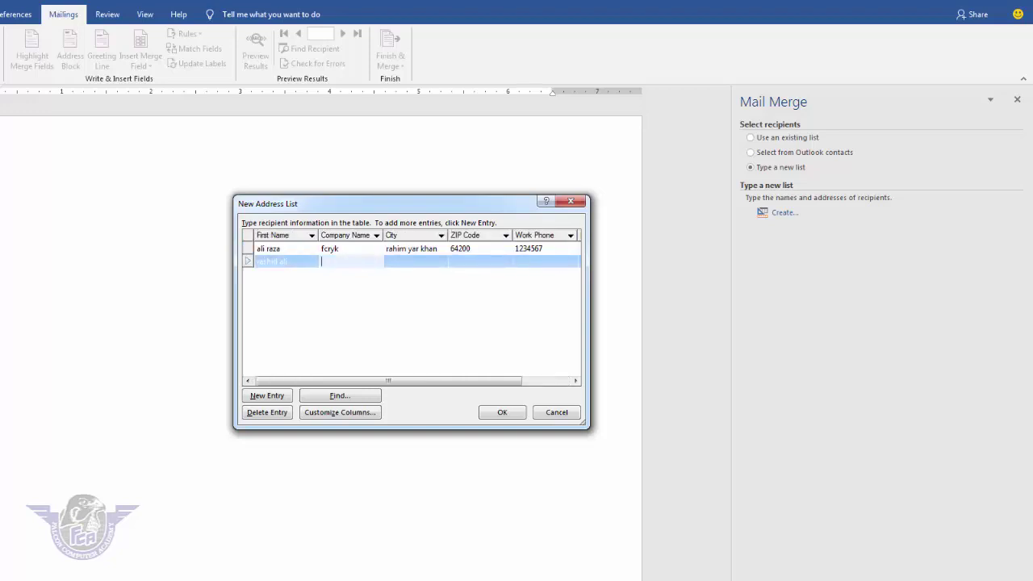
type("fcryk")
key("Tab")
type("rahim yar khan")
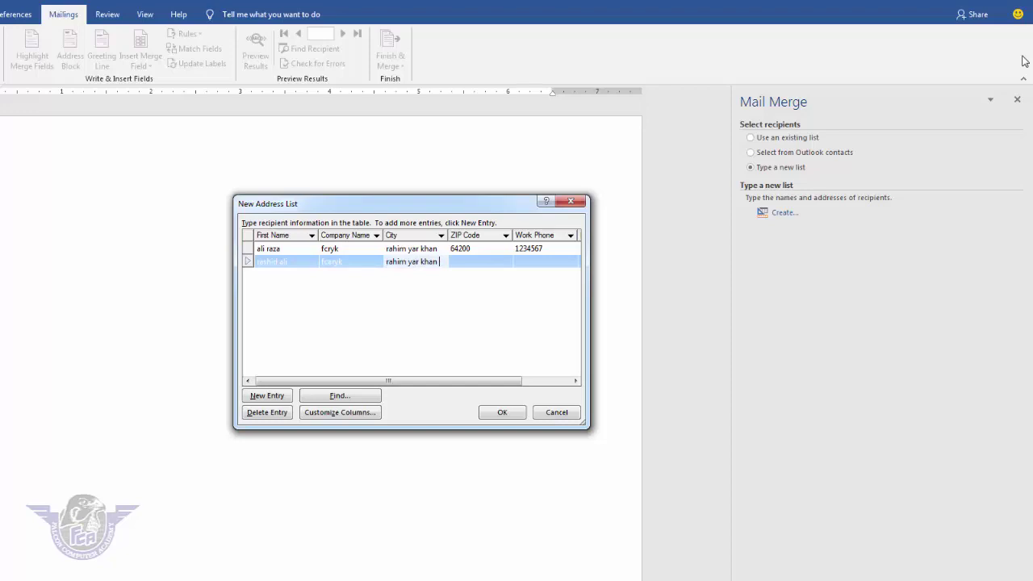
key("Tab")
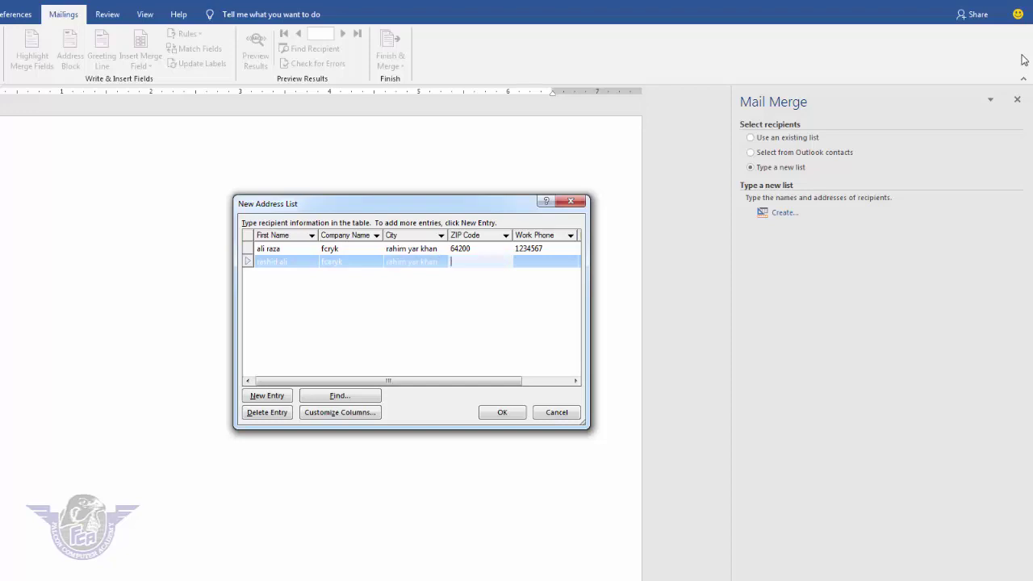
type("64200")
key("Tab")
type("12121212")
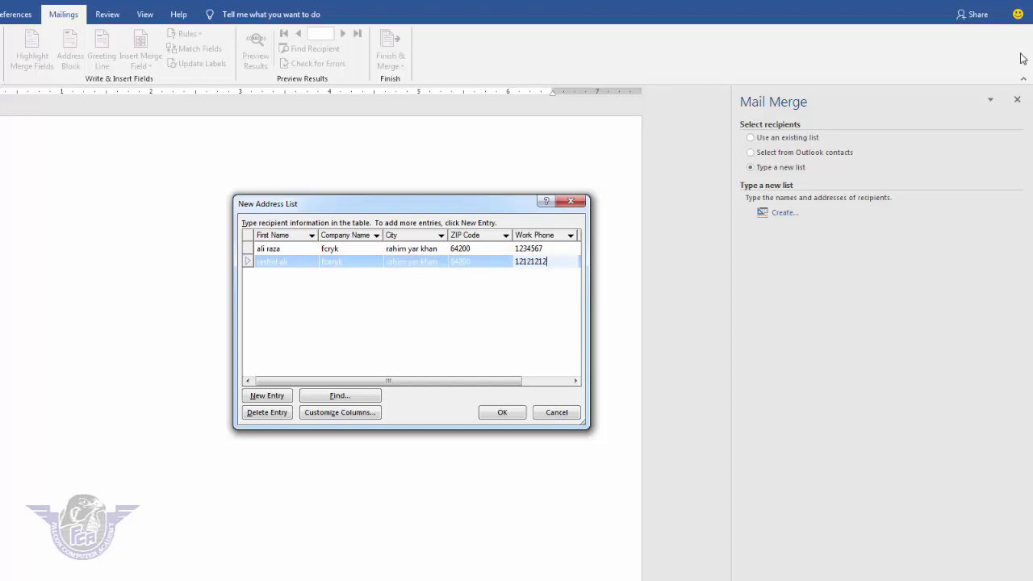
key("Tab")
key("Tab")
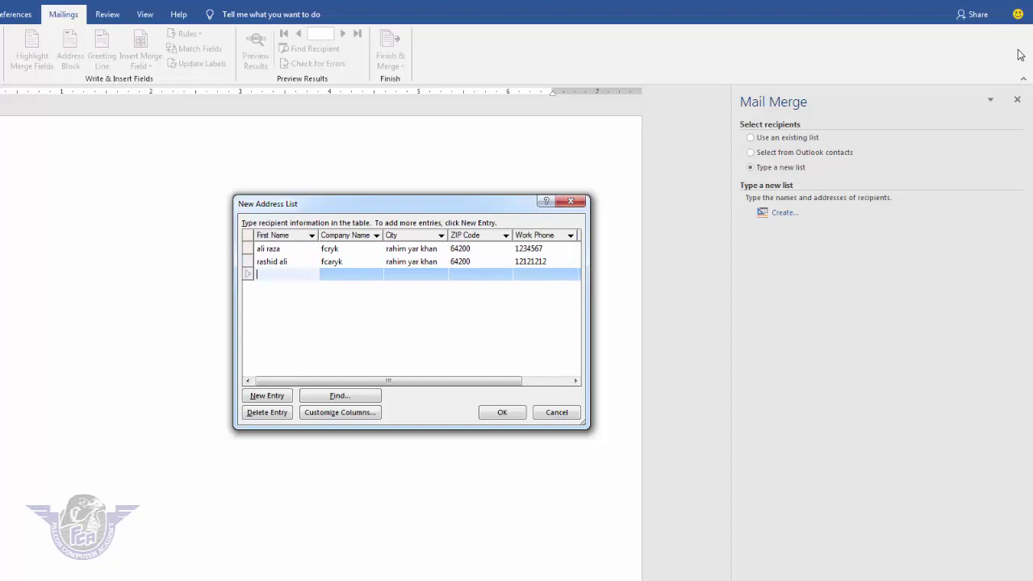
Step: Enter the third recipient's name, company fcaryk, city, ZIP code and work phone
type("amir")
key("Tab")
type("fcaryk")
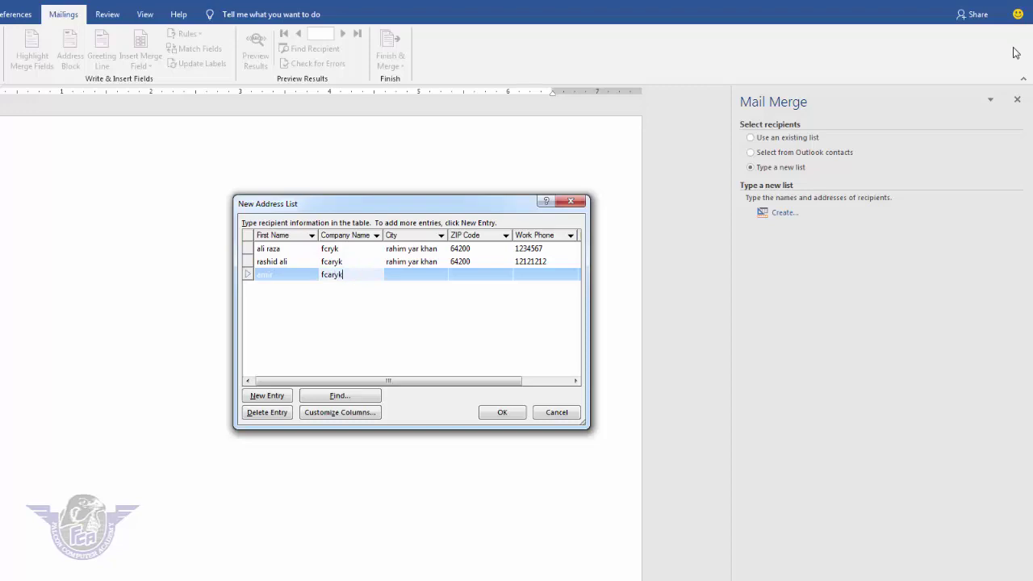
key("Tab")
type("khan pur")
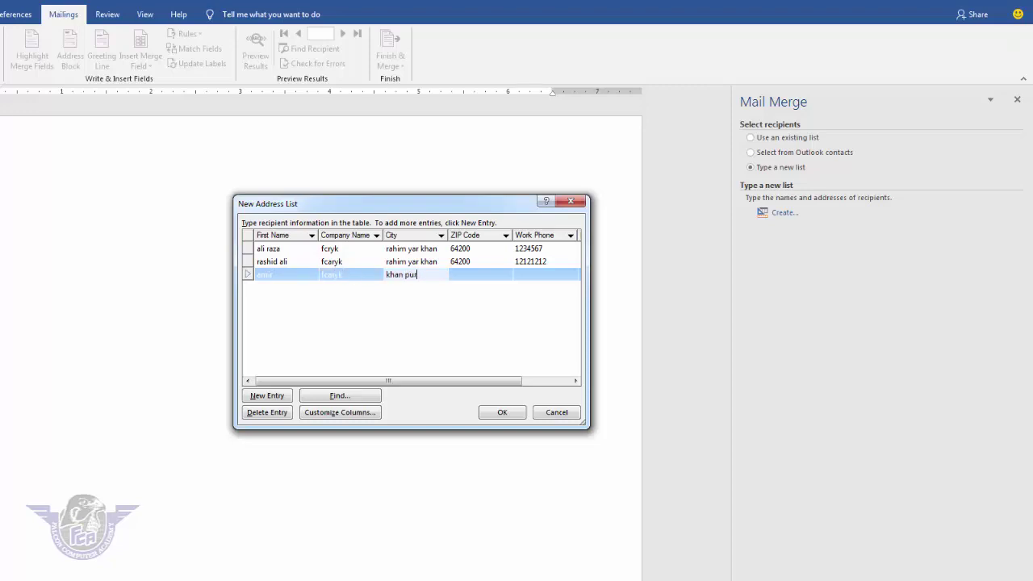
key("Tab")
type("6")
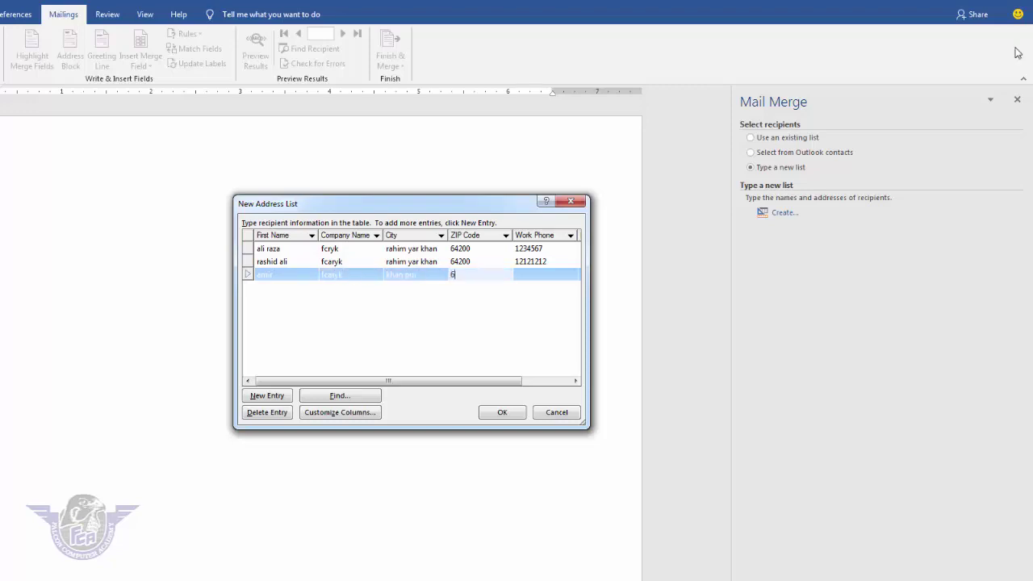
type("8000")
key("Tab")
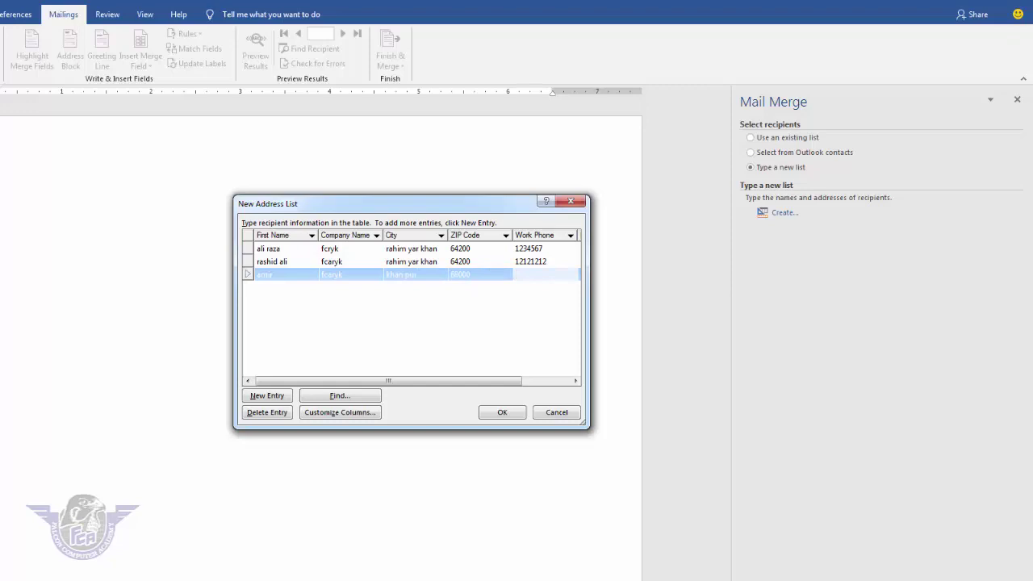
type("5454454")
key("Tab")
key("Tab")
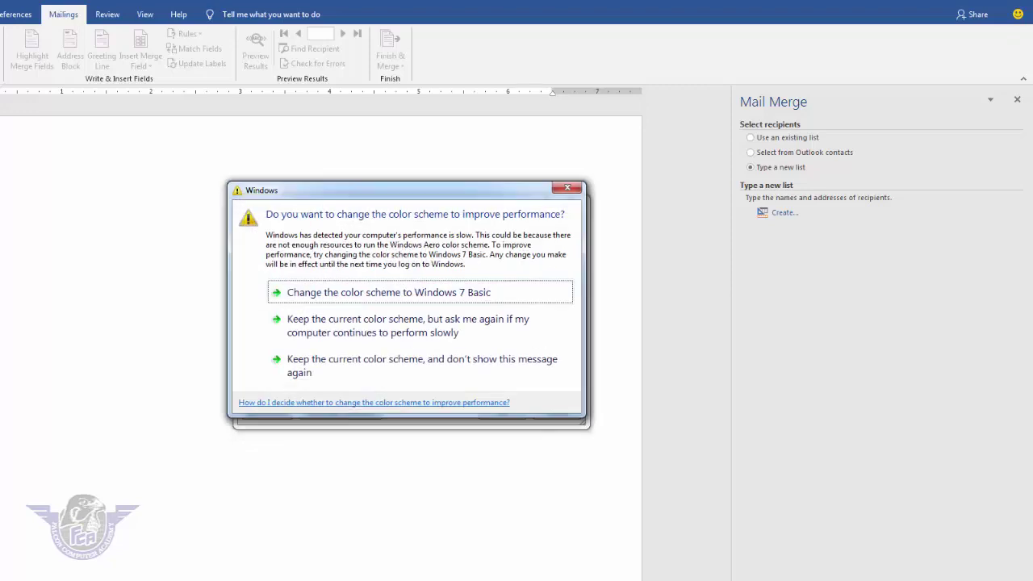
Step: Add the fourth recipient with company fcaryk, city, ZIP and work phone, then finish the list
left_click(566, 189)
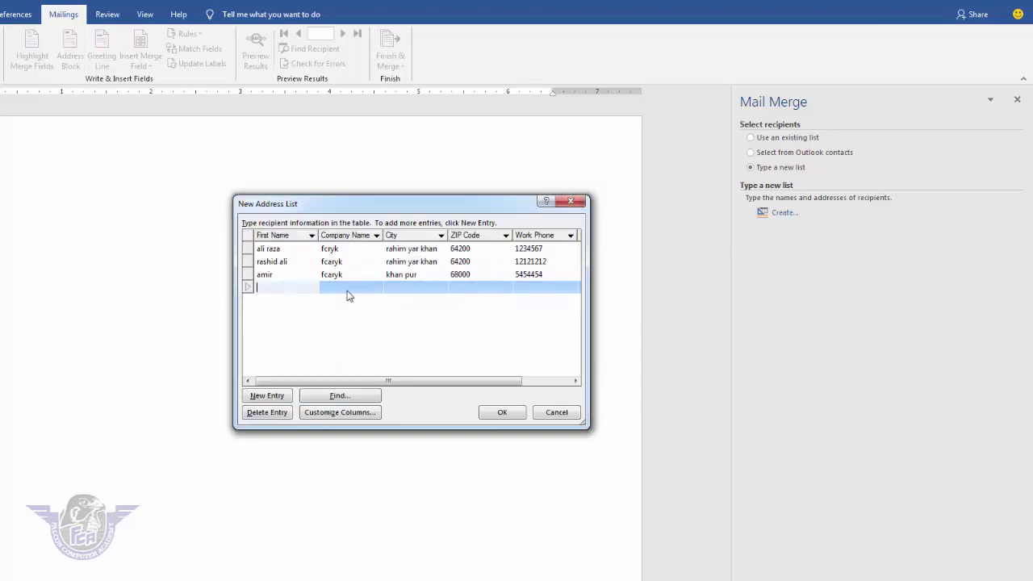
type("raheel")
key("Tab")
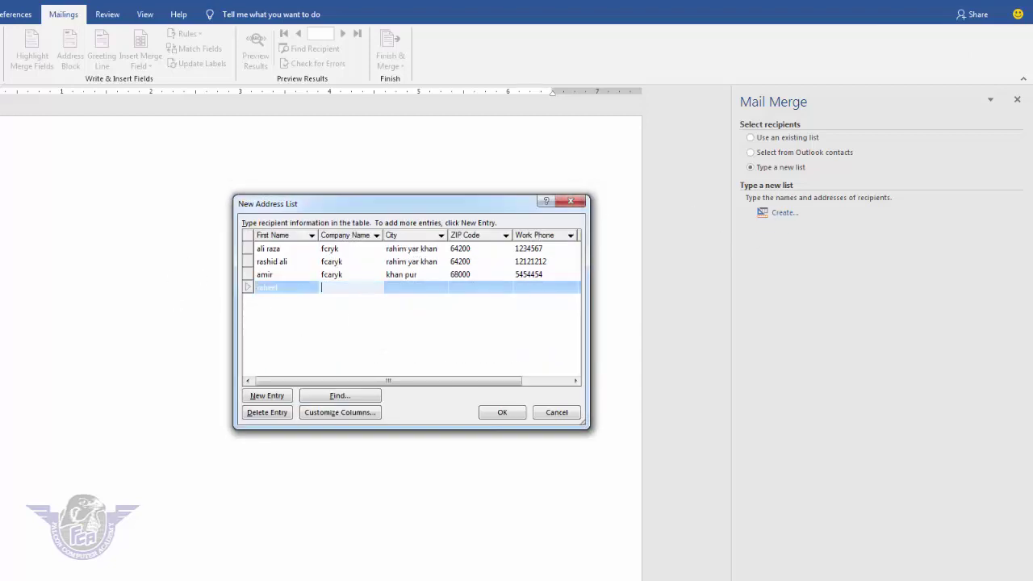
type("fcaryk")
key("Tab")
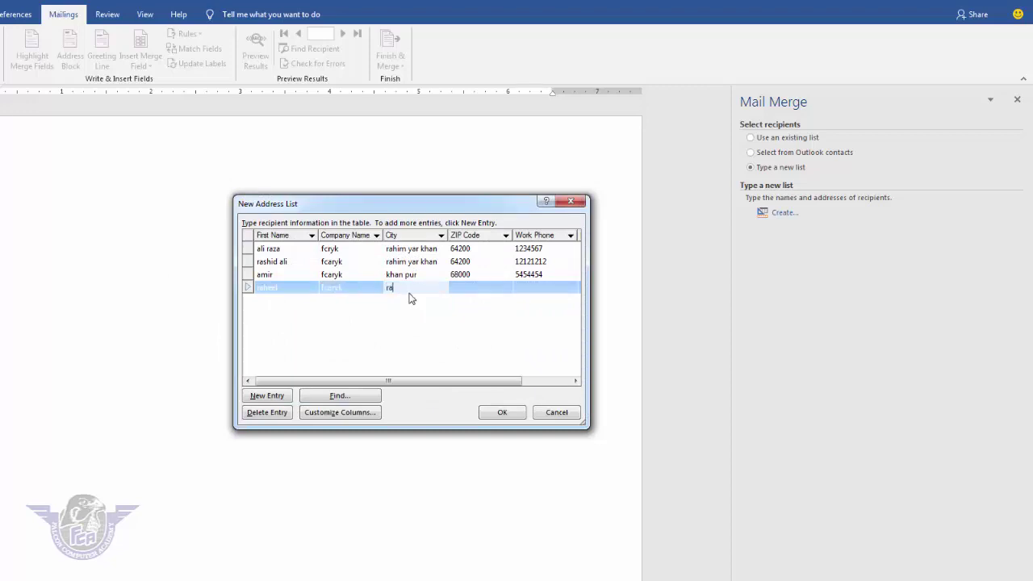
type("rahim yar khan")
key("Tab")
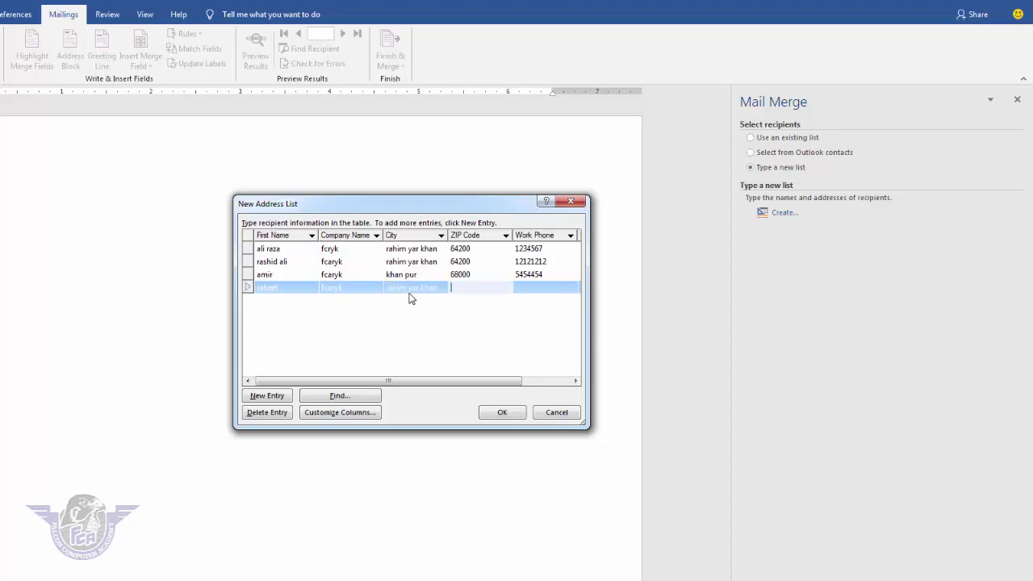
type("64200")
key("Tab")
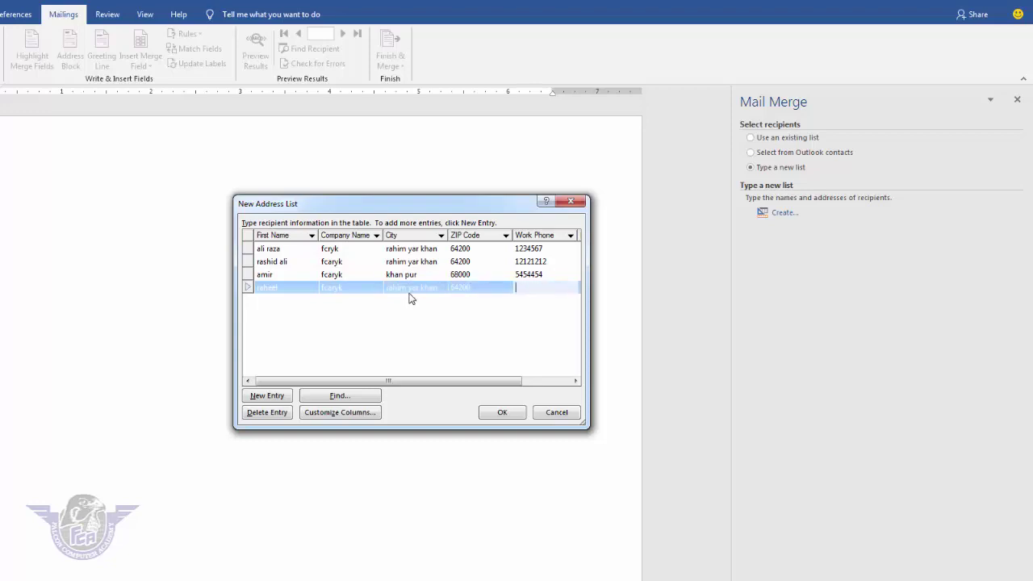
type("454545")
key("Tab")
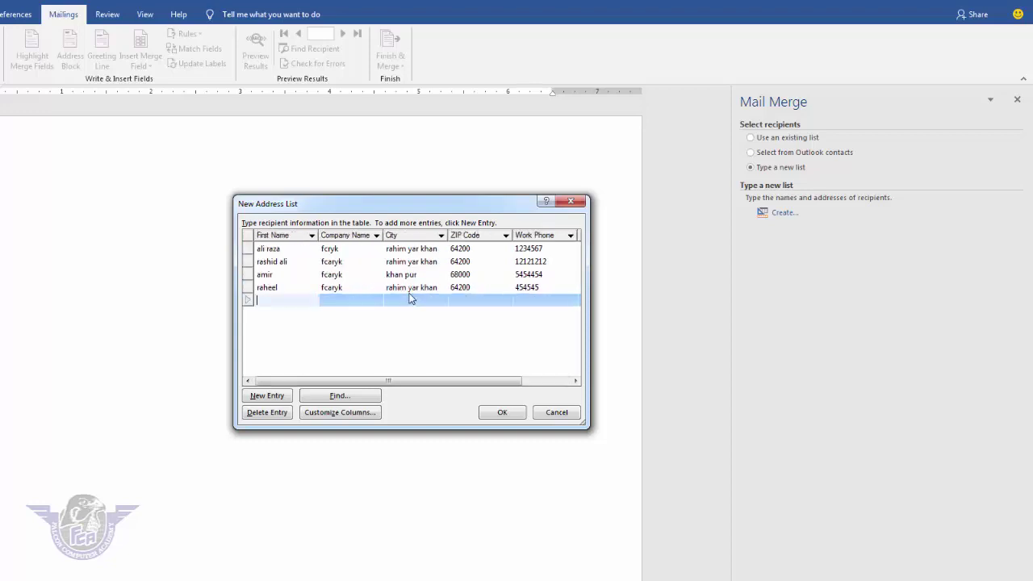
left_click(502, 413)
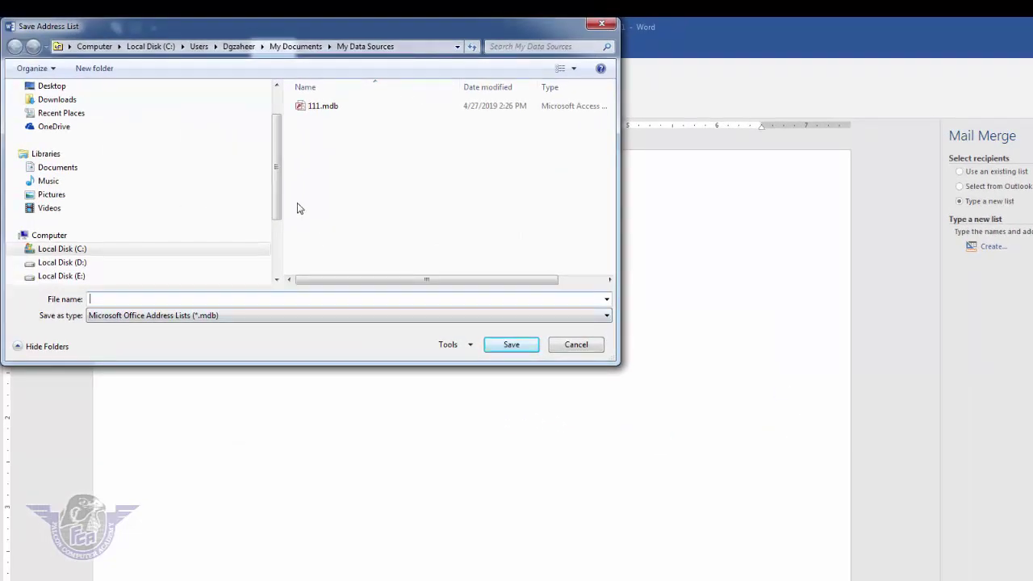
Step: Save the address list as 'mail merge' in a new Desktop folder named 'mail merge'
left_click_drag(282, 203, 281, 176)
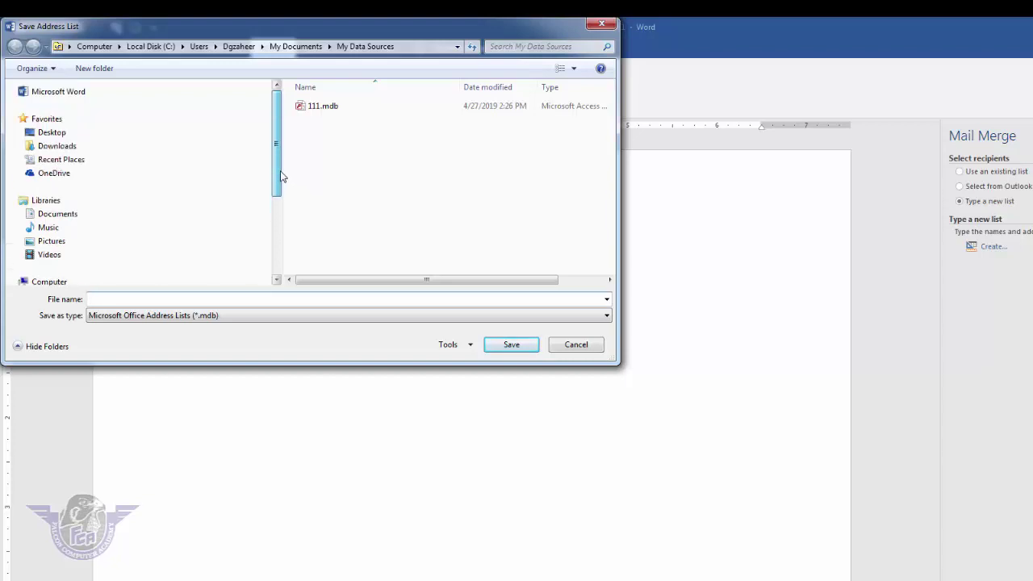
left_click(84, 136)
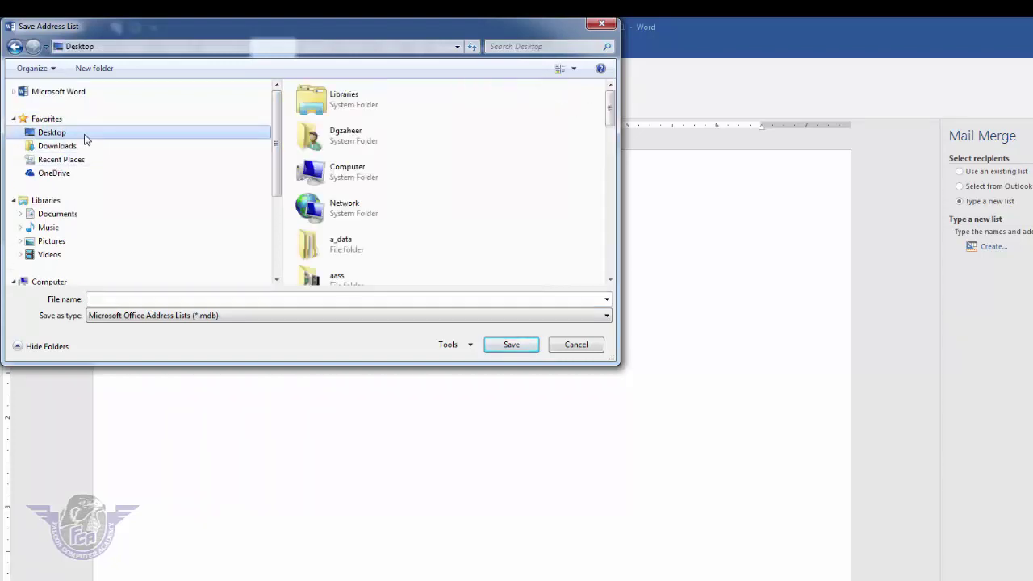
left_click(94, 69)
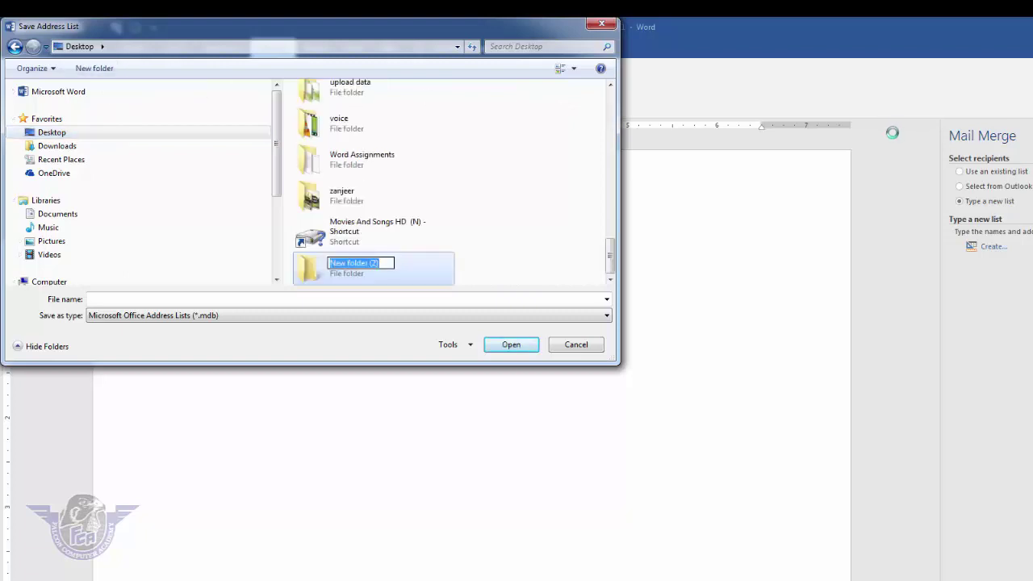
type("mail")
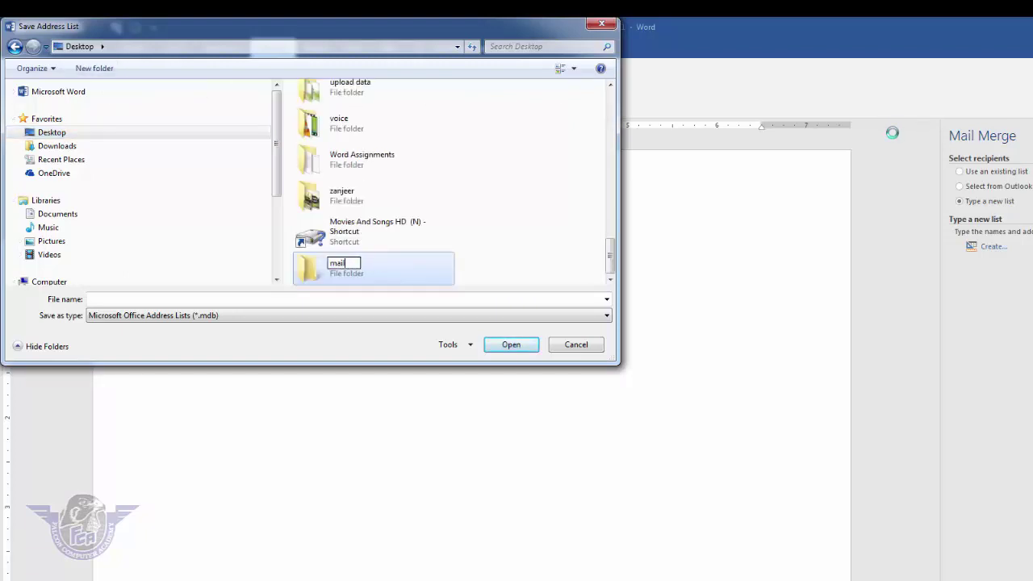
type(" merge")
key("Return")
key("Return")
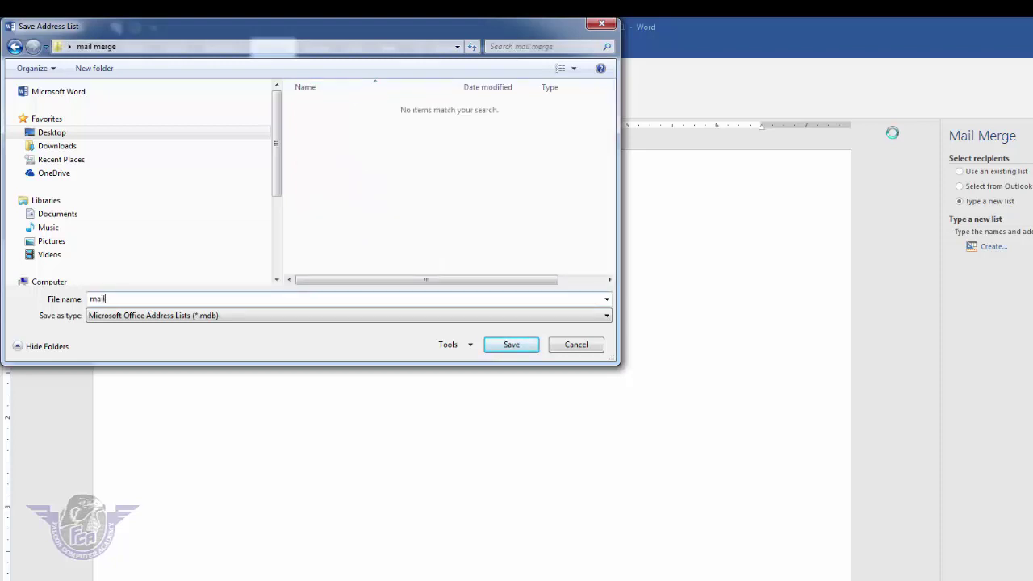
type("mail merge")
left_click(525, 344)
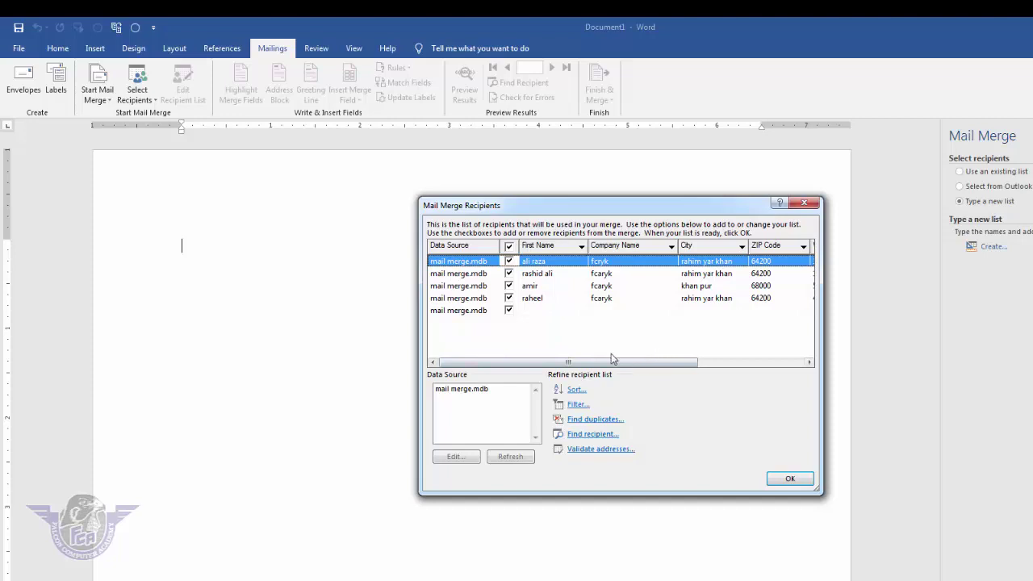
Step: Accept the four recipients, go to Write your letter, and type 'To' on the first line
left_click(790, 480)
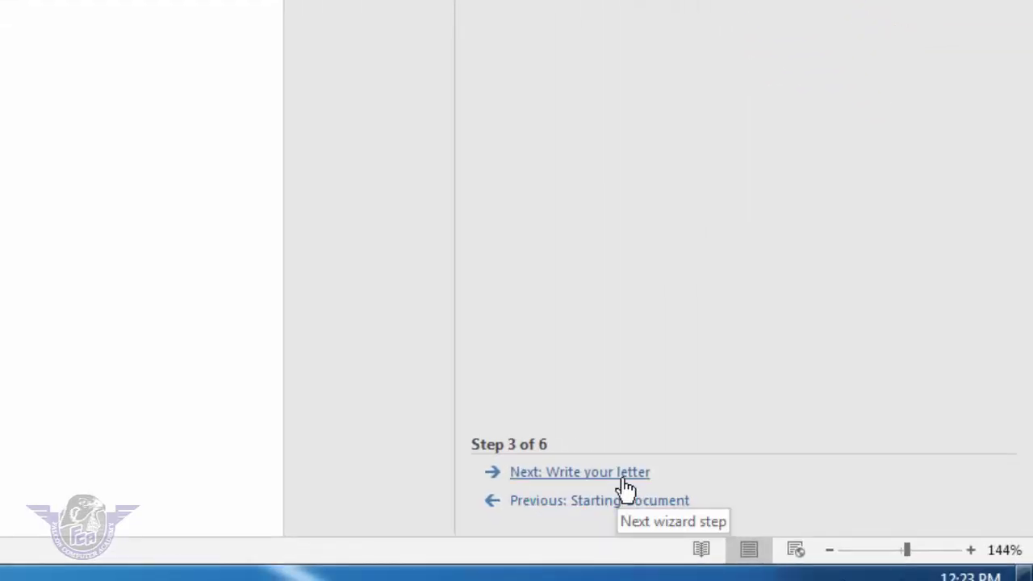
left_click(624, 479)
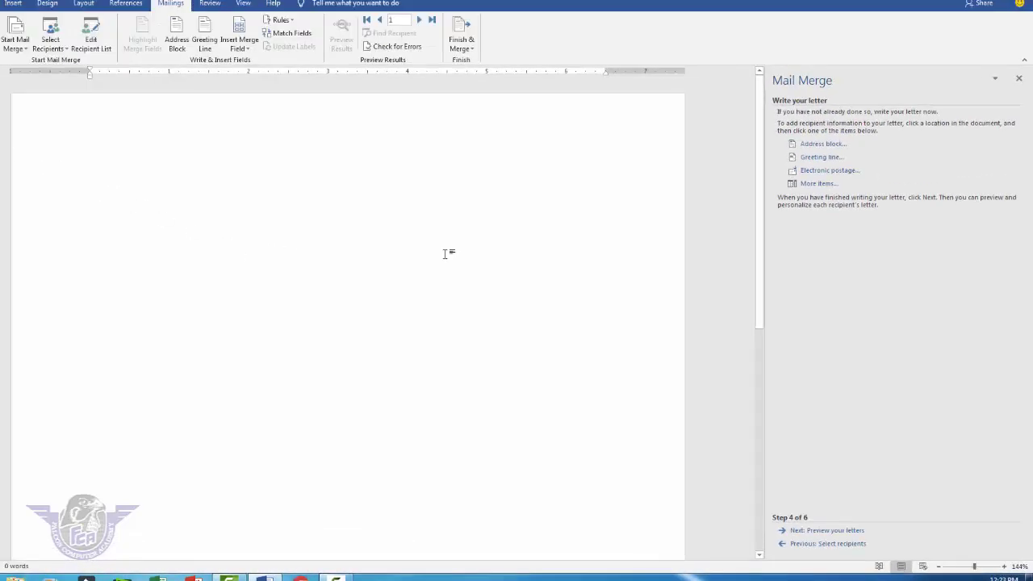
type("To")
key("Return")
Step: Insert the First_Name merge field below 'To' and start a new line
left_click(819, 184)
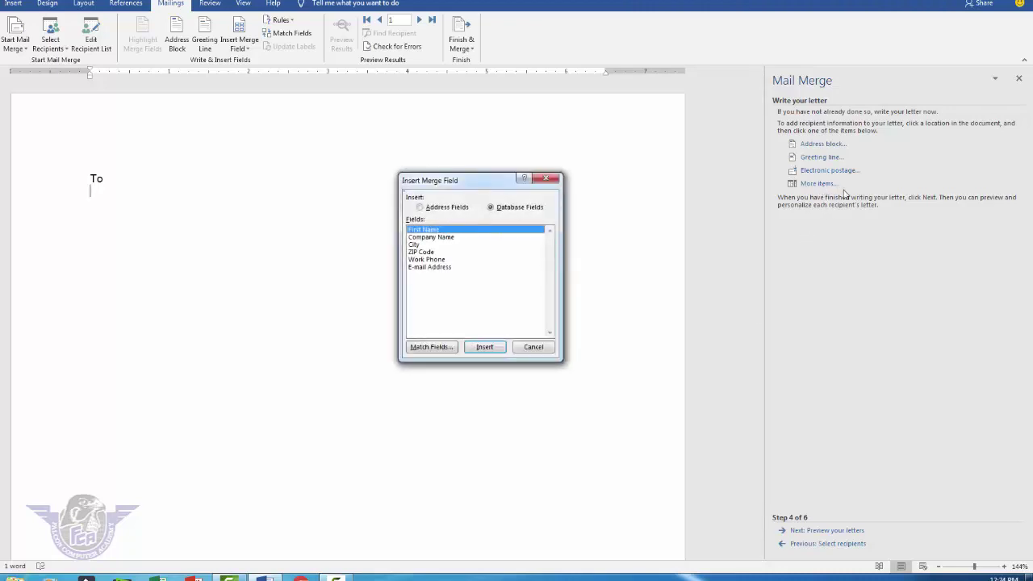
left_click(483, 348)
left_click(528, 346)
key("Return")
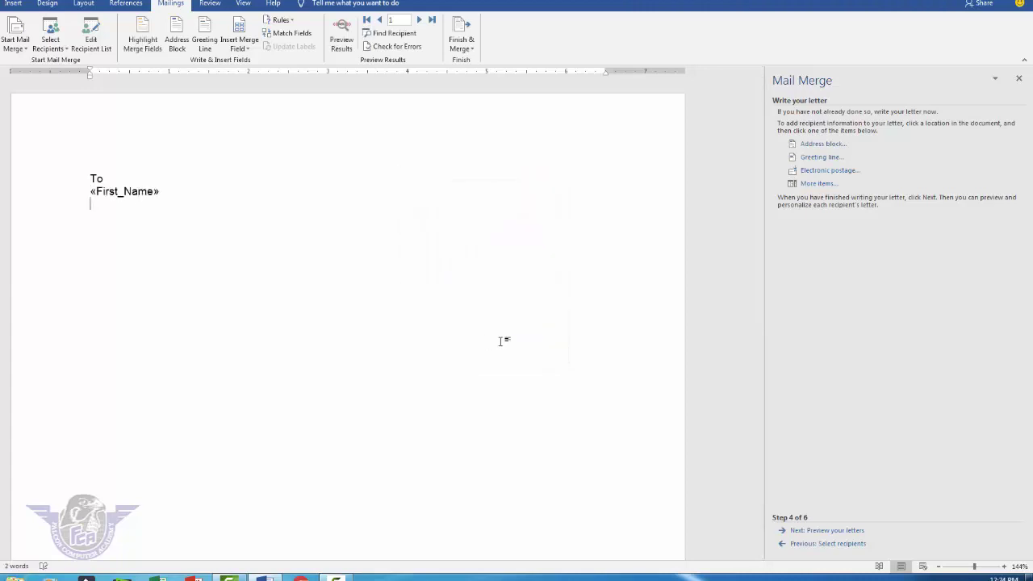
Step: Insert two Company_Name merge fields, each on its own line
left_click(814, 184)
left_click(440, 238)
double_click(439, 238)
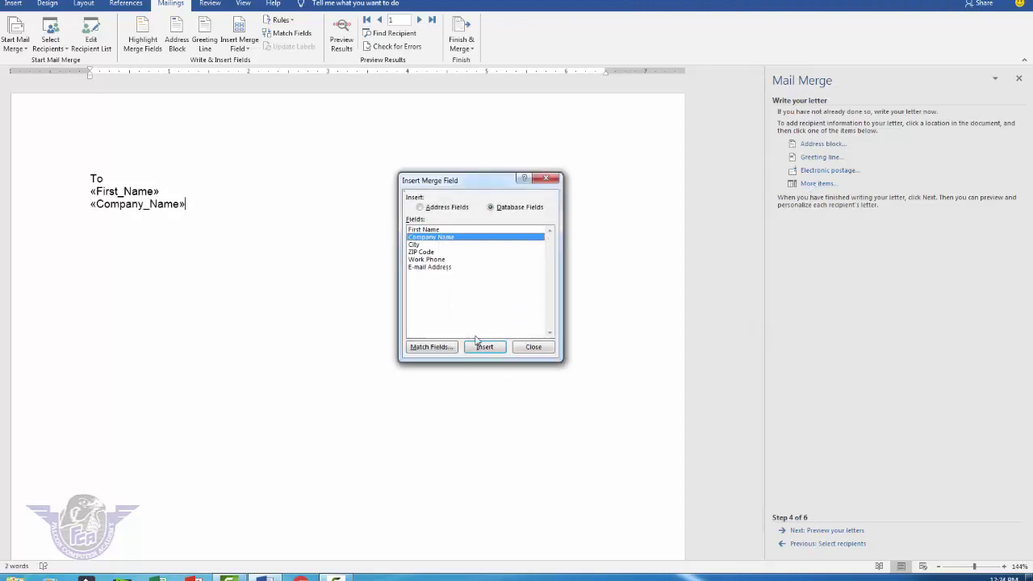
left_click(484, 347)
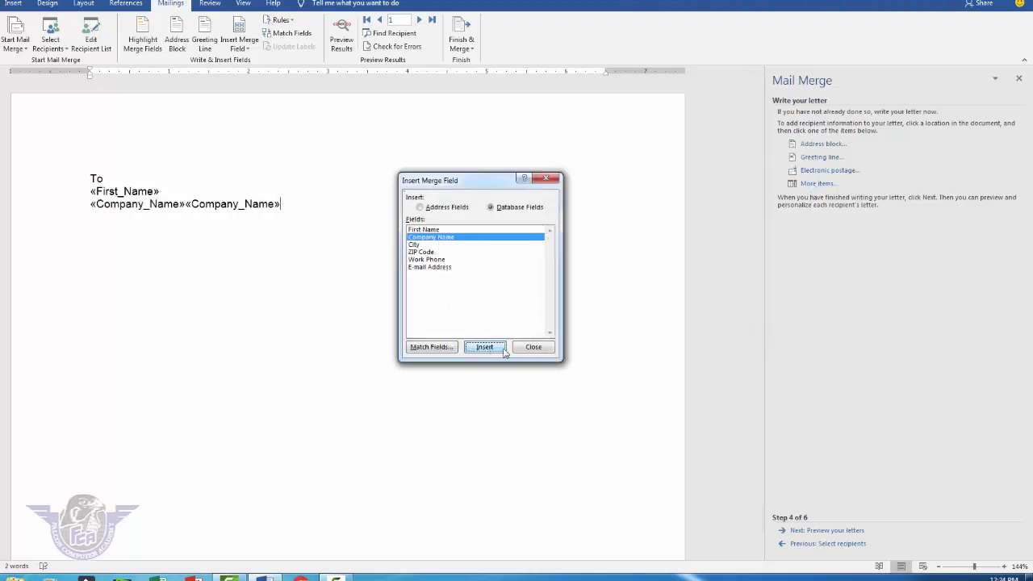
left_click(533, 347)
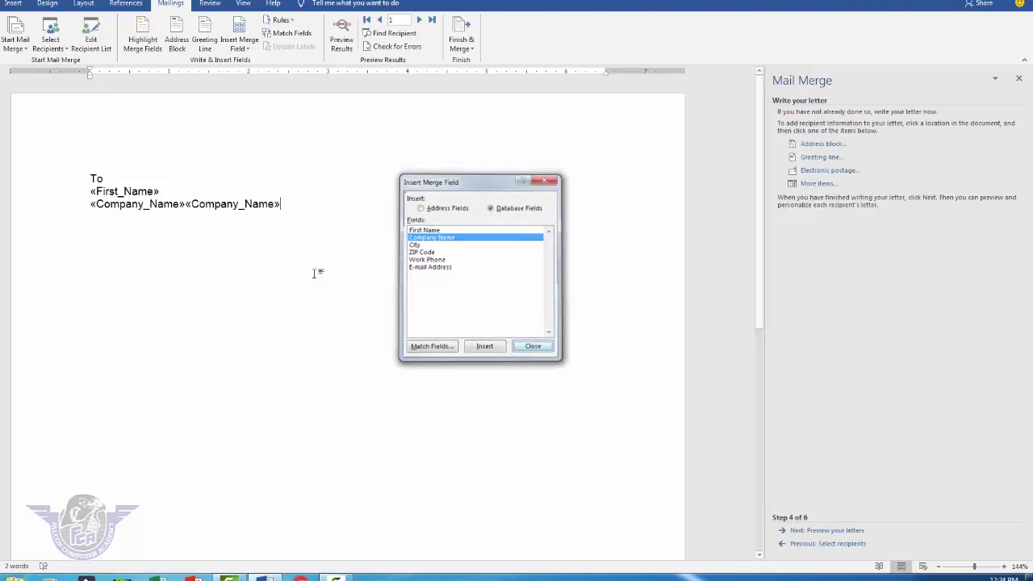
left_click(186, 203)
key("Return")
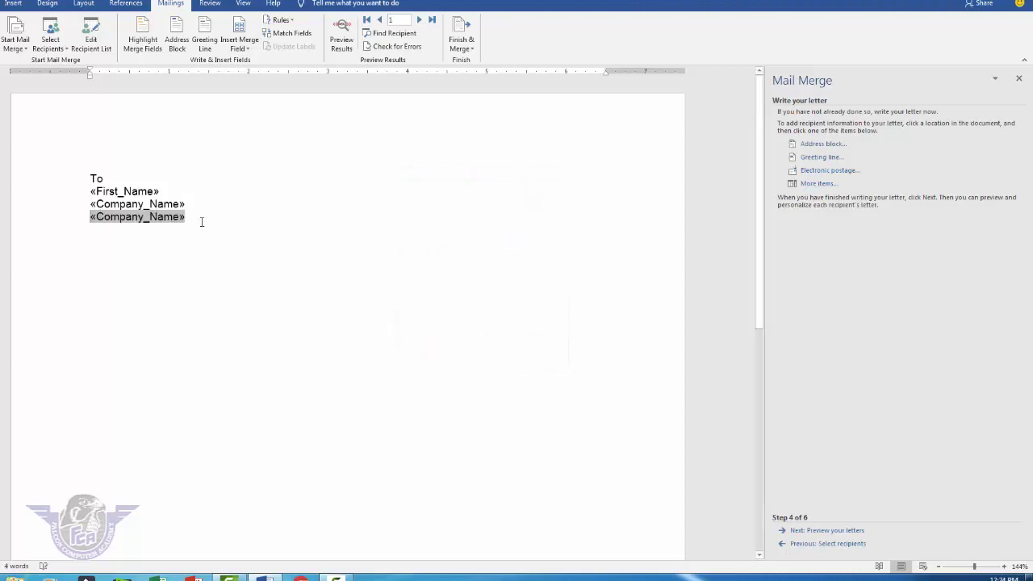
left_click(202, 222)
key("Return")
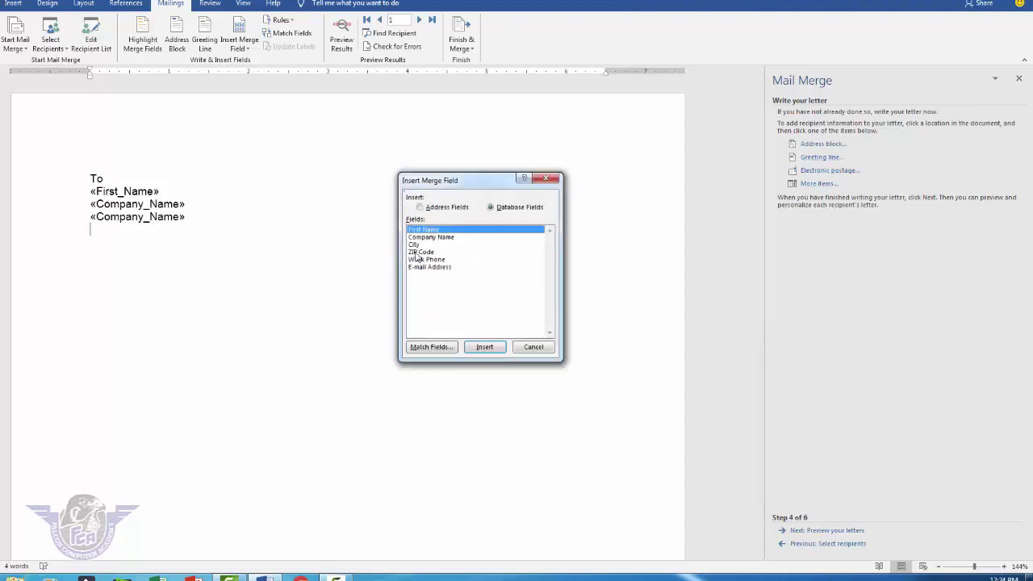
Step: Add the City and ZIP_Code merge fields on separate lines, removing the duplicate City
double_click(414, 244)
left_click(486, 347)
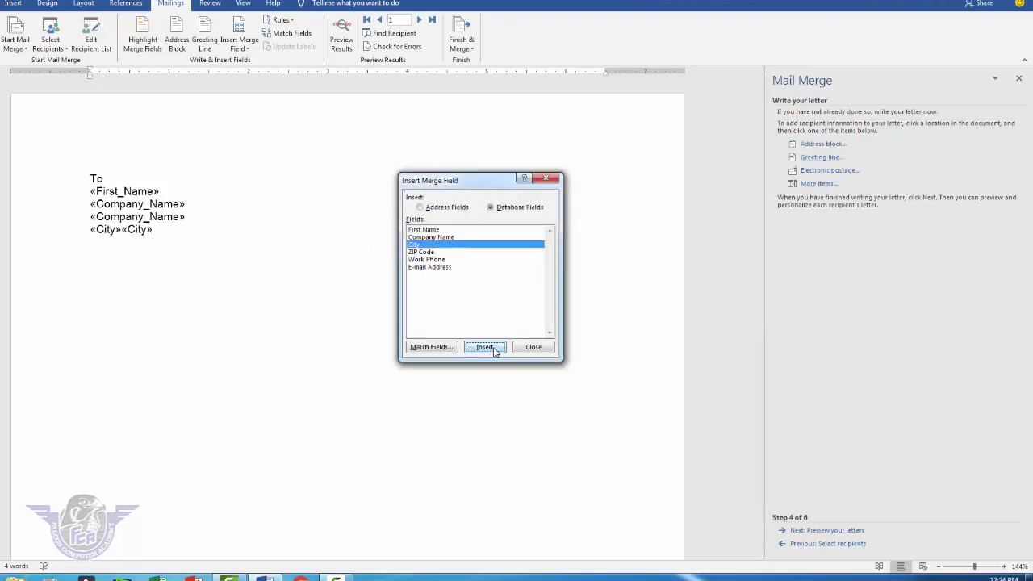
left_click(530, 347)
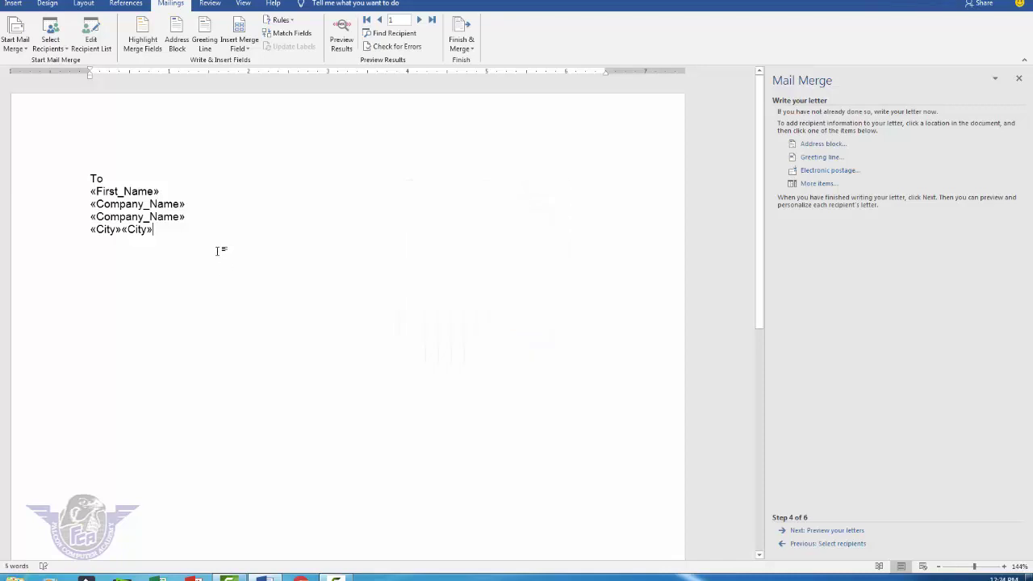
key("BackSpace")
key("Return")
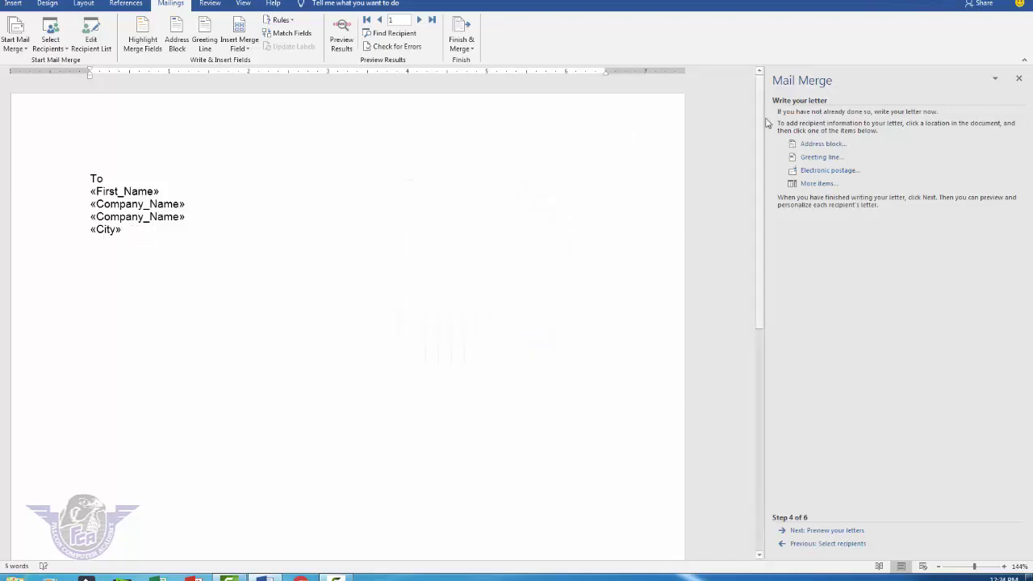
left_click(815, 183)
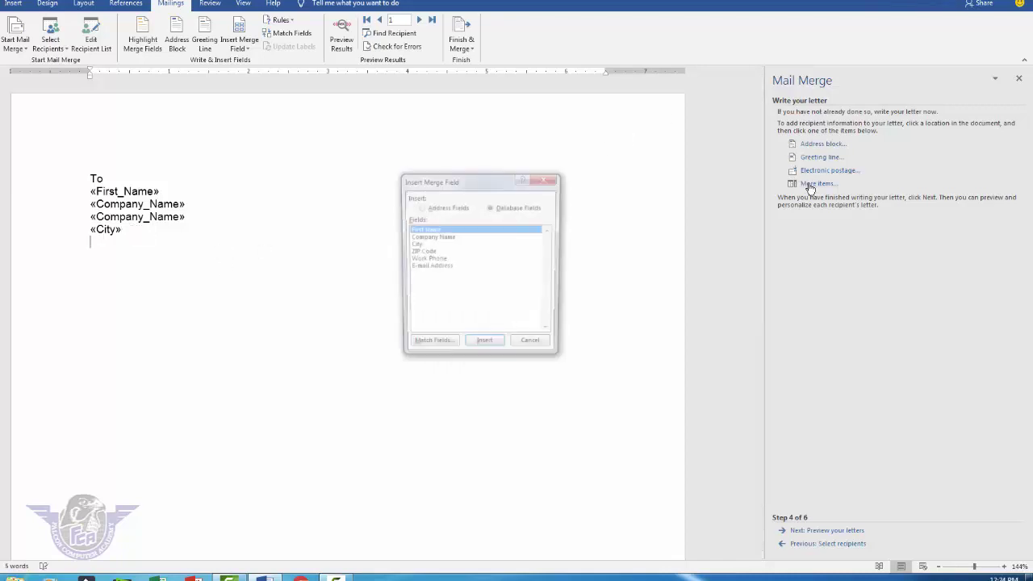
double_click(428, 252)
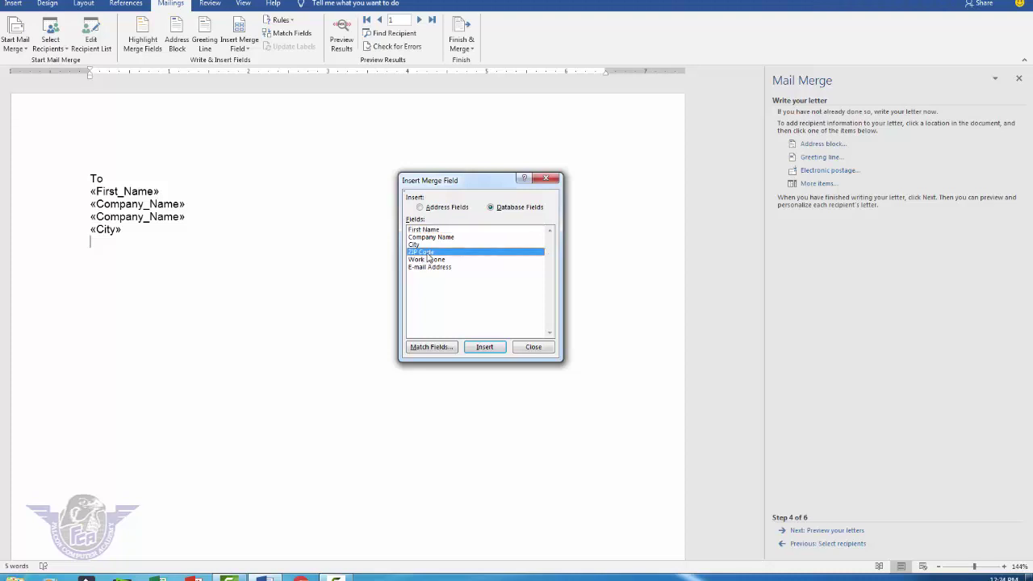
left_click(533, 347)
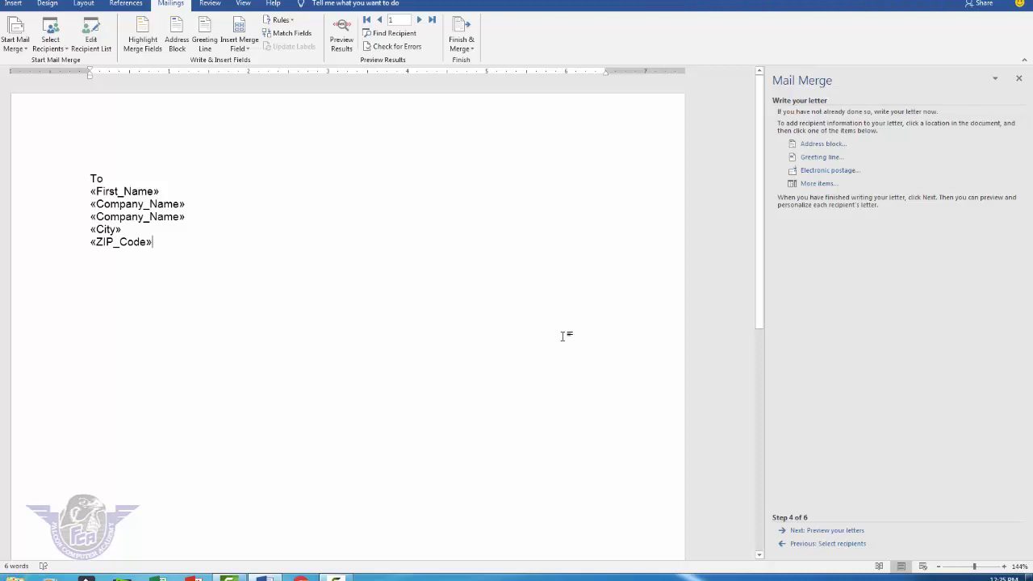
key("Return")
key("Return")
key("Return")
key("Return")
key("Return")
key("Return")
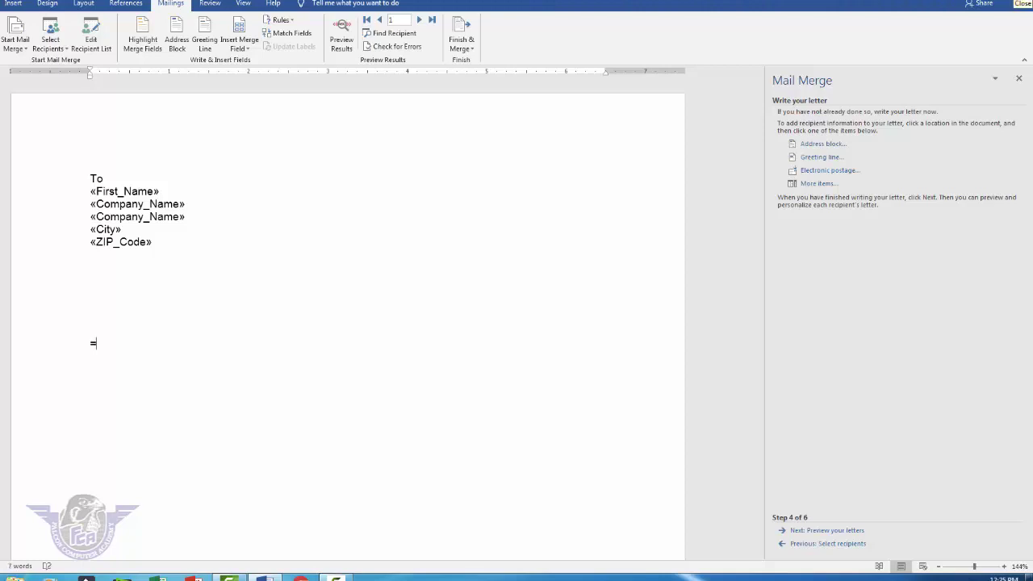
Step: Generate sample body text with =rand(2) and move on to previewing the letters
type("=rand(2,9")
key("Return")
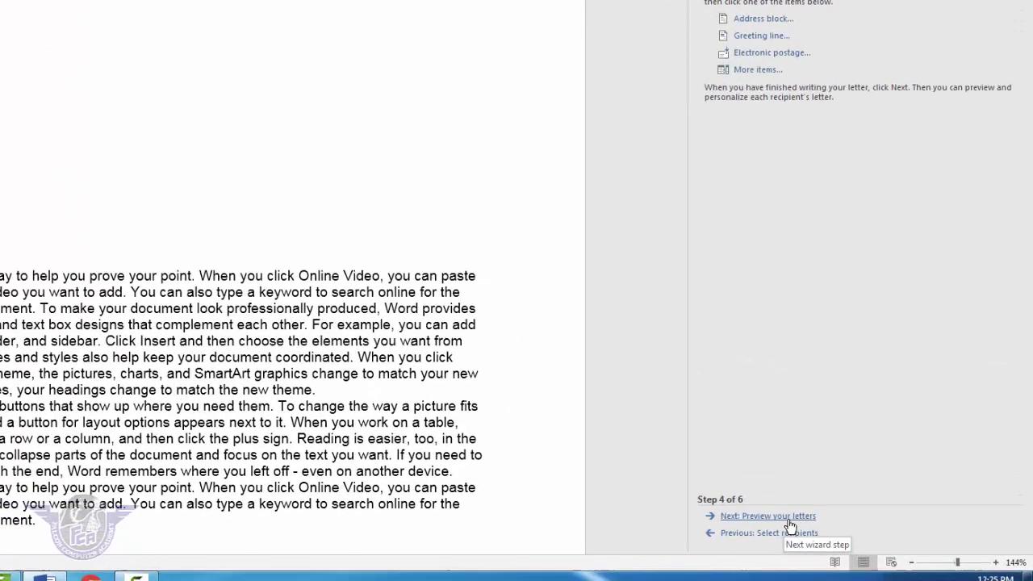
left_click(717, 500)
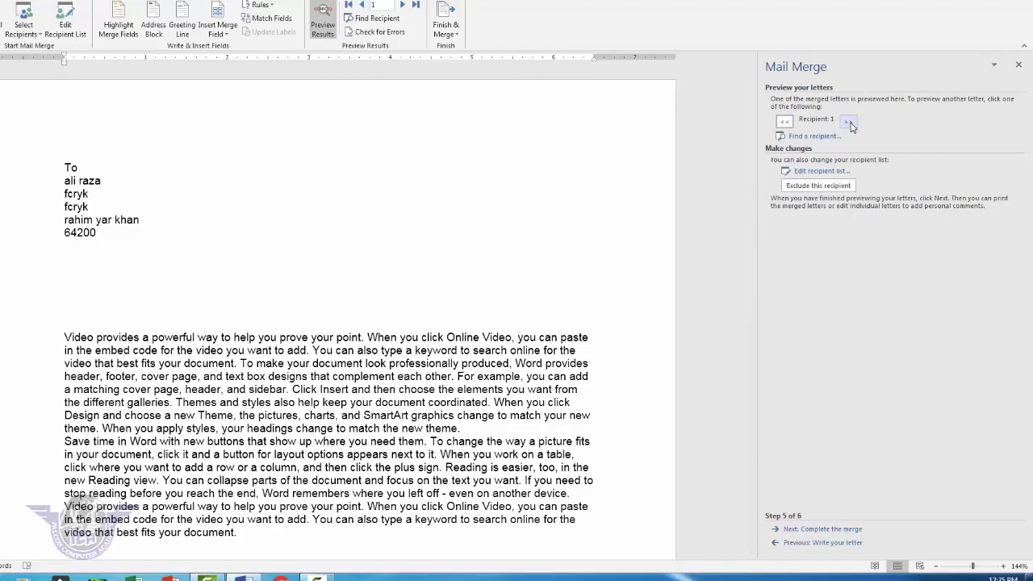
left_click(851, 124)
left_click(851, 124)
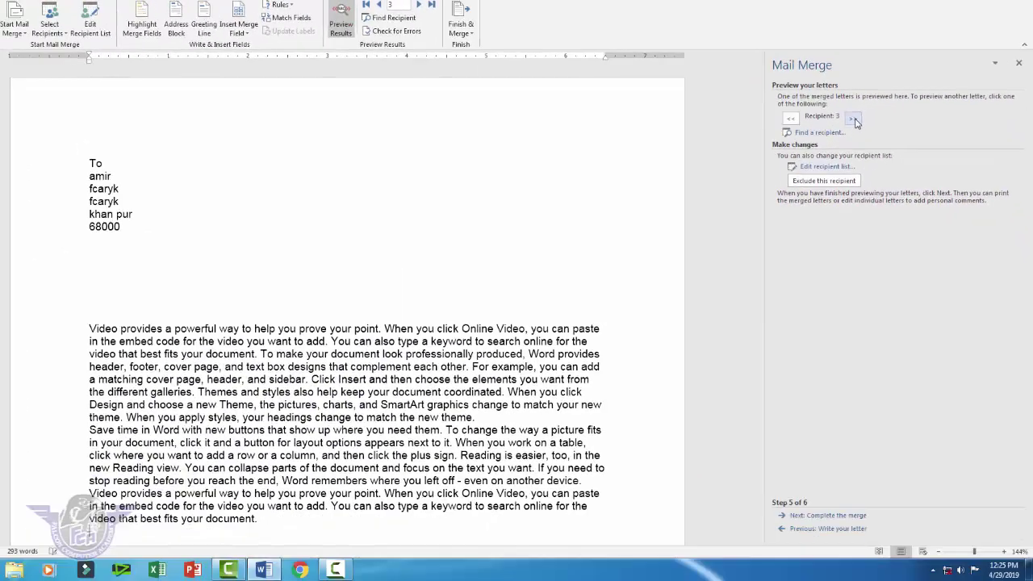
left_click(853, 120)
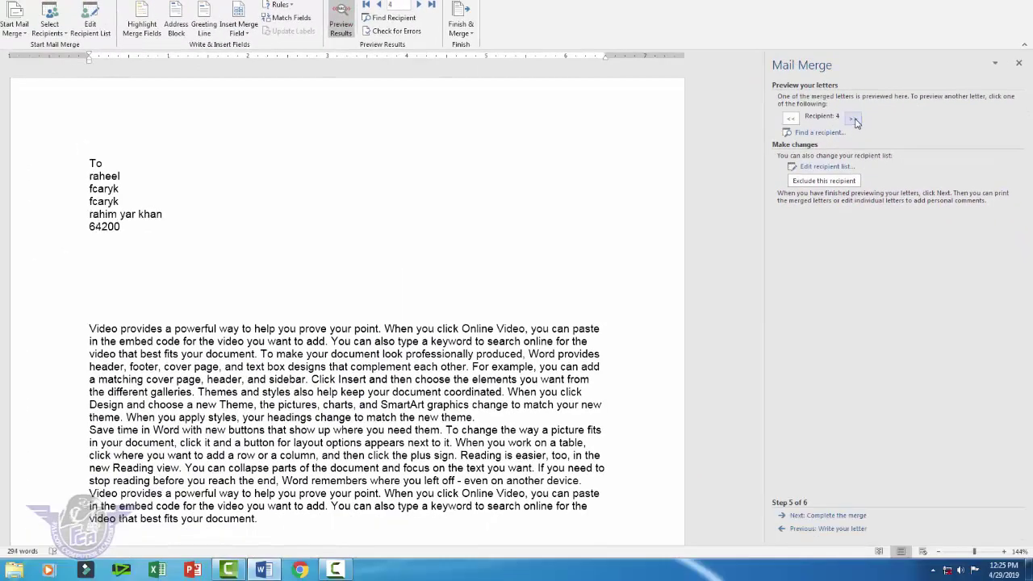
left_click(854, 119)
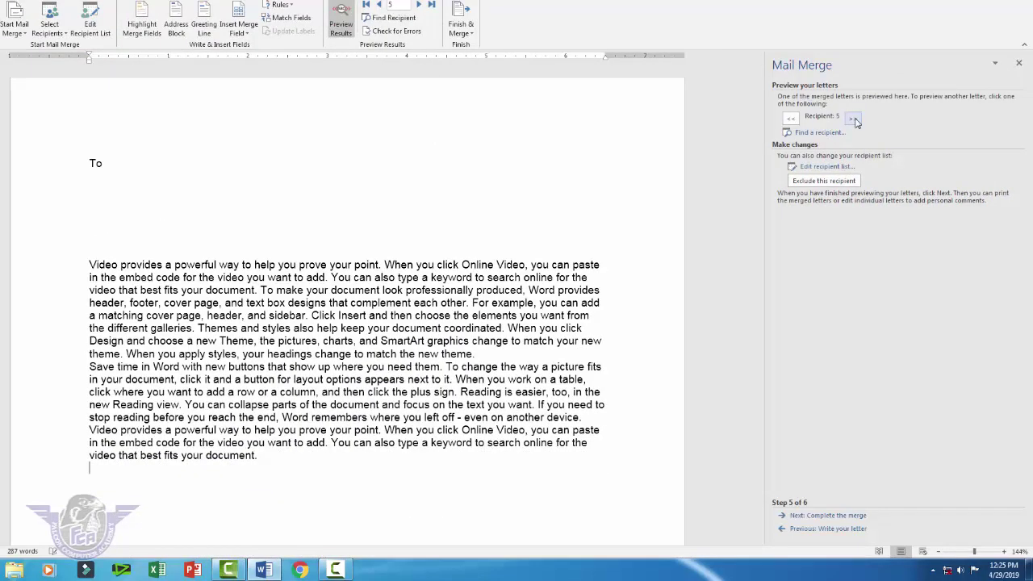
left_click(797, 120)
left_click(795, 119)
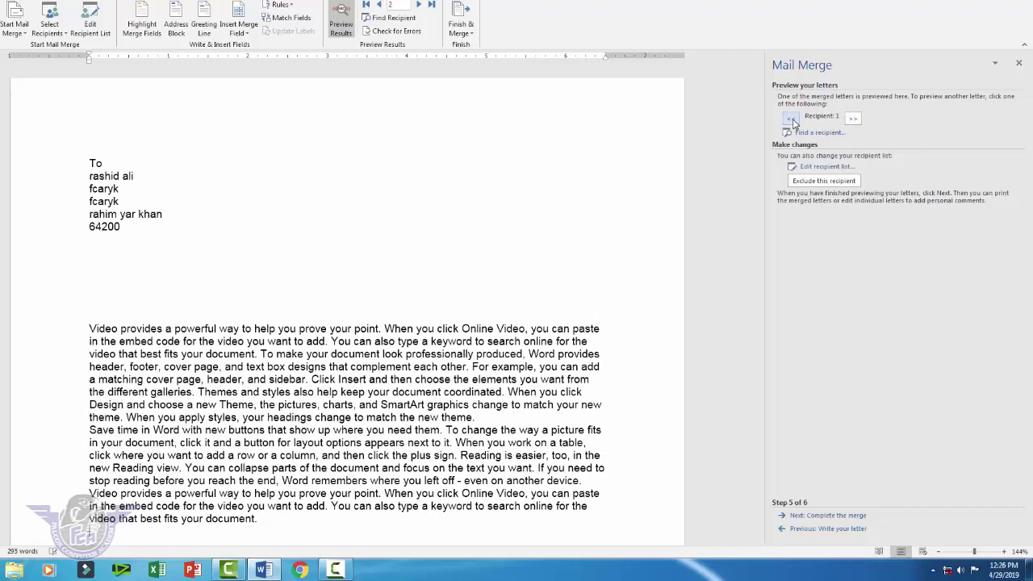
left_click(793, 120)
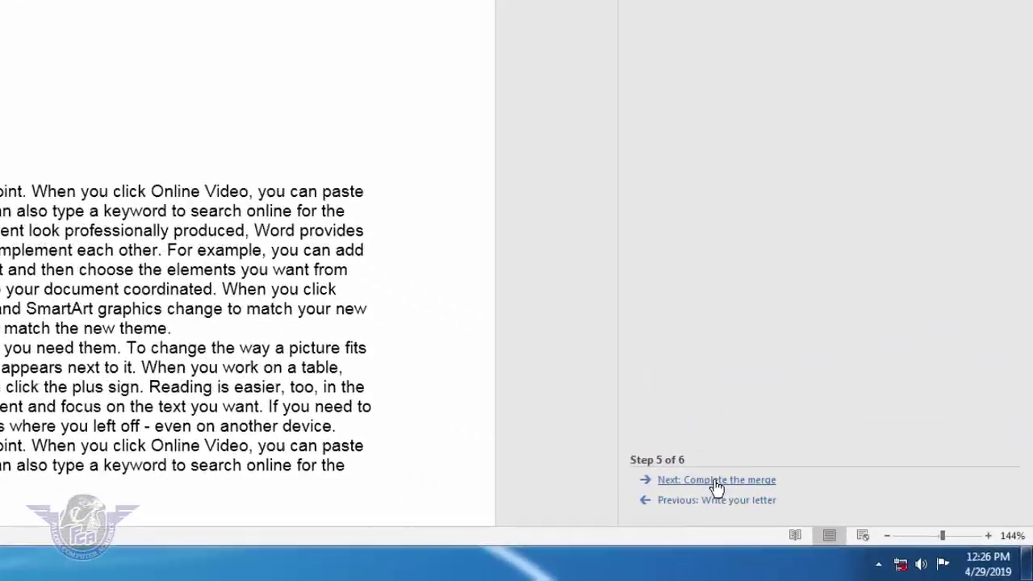
Step: Complete the merge, cancel printing, and merge all records into a new document via Edit individual letters
left_click(835, 515)
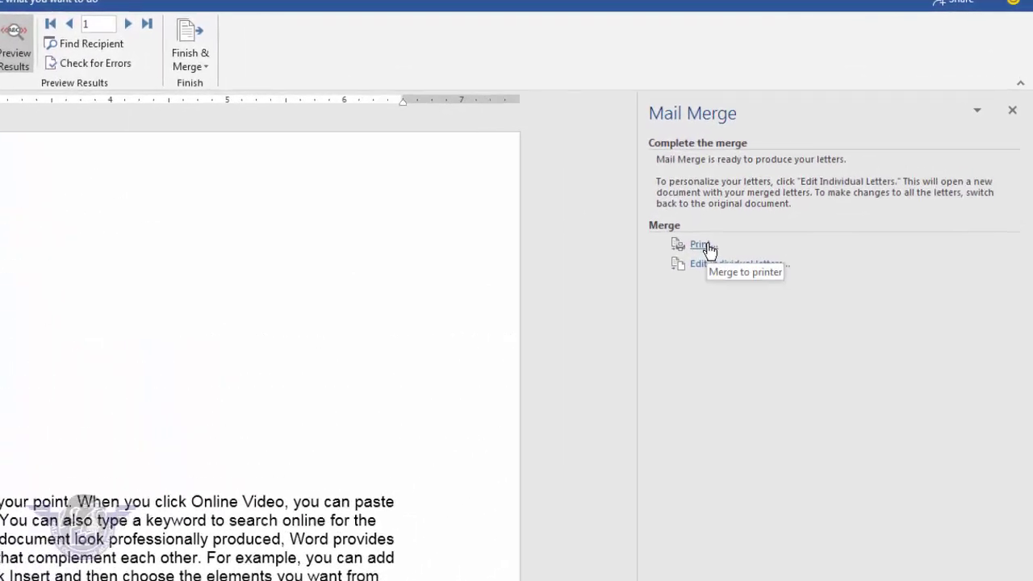
left_click(707, 248)
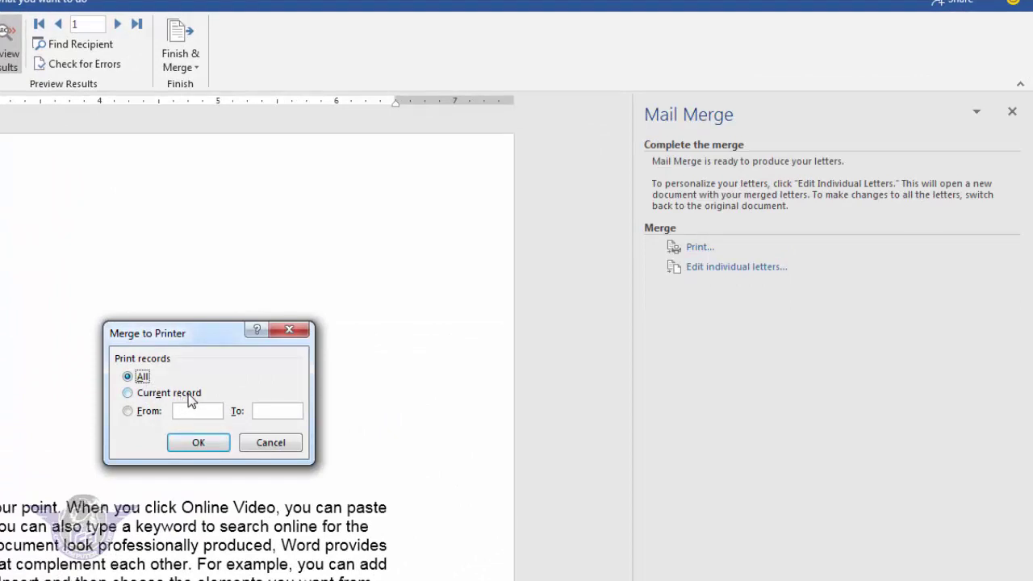
left_click(151, 410)
left_click(143, 377)
left_click(277, 446)
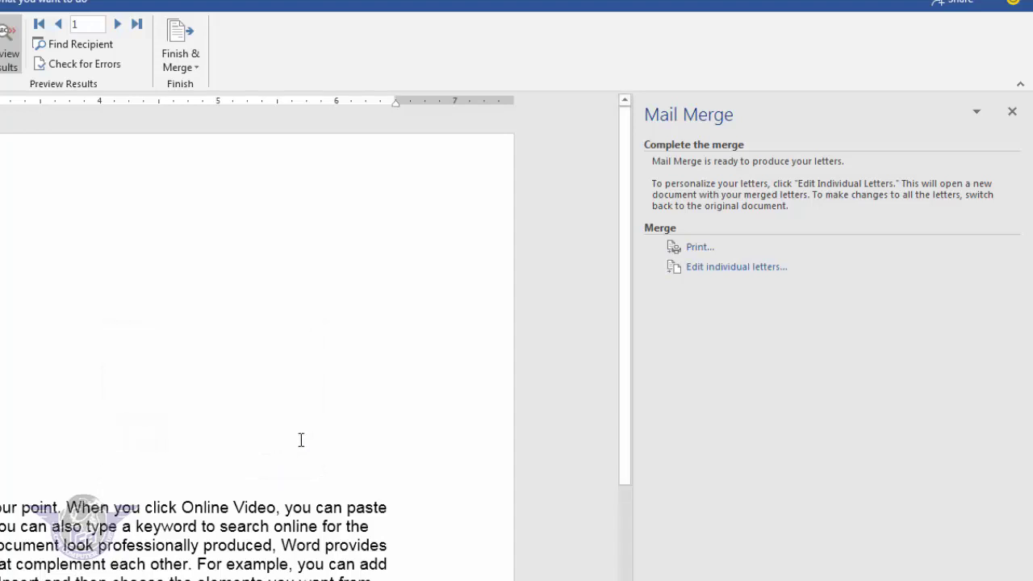
left_click(763, 269)
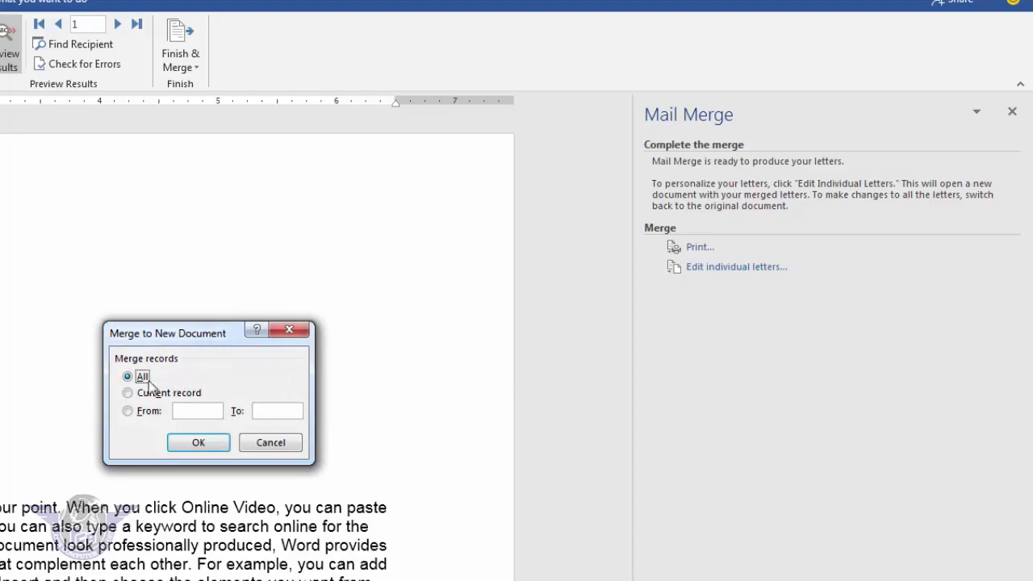
left_click(199, 443)
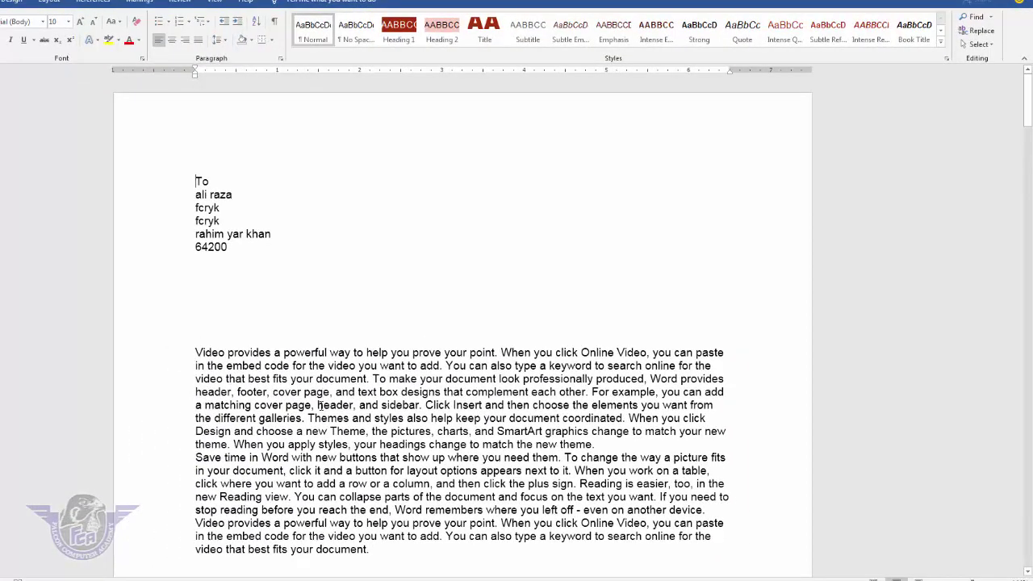
scroll(274, 436, "down", 18)
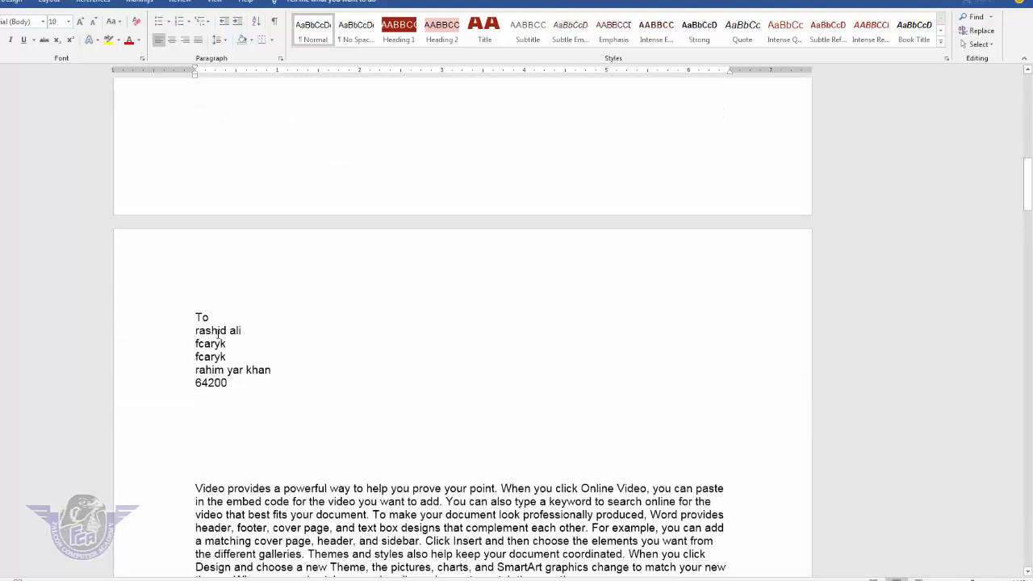
scroll(216, 333, "down", 10)
scroll(207, 319, "down", 18)
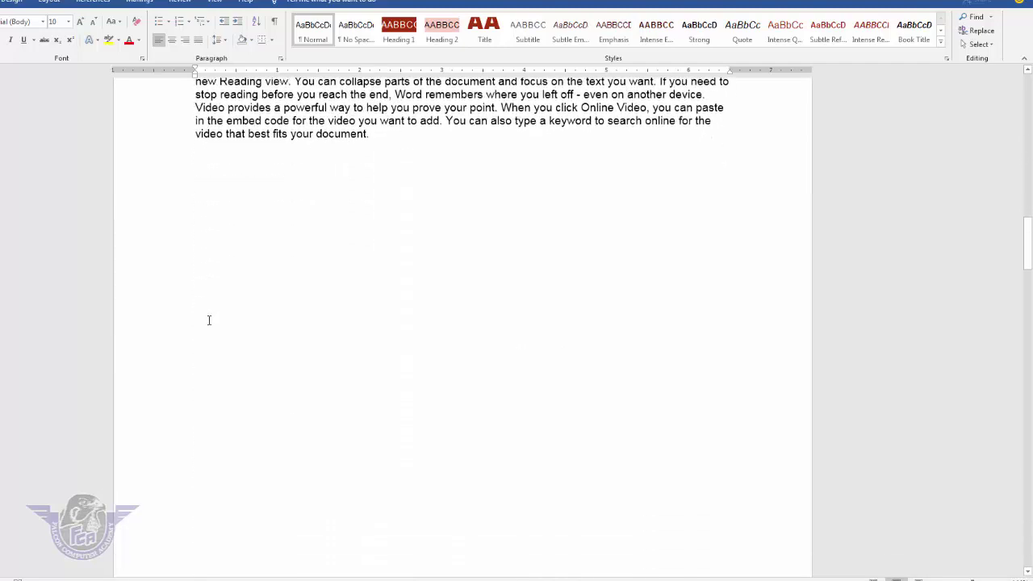
scroll(216, 379, "down", 20)
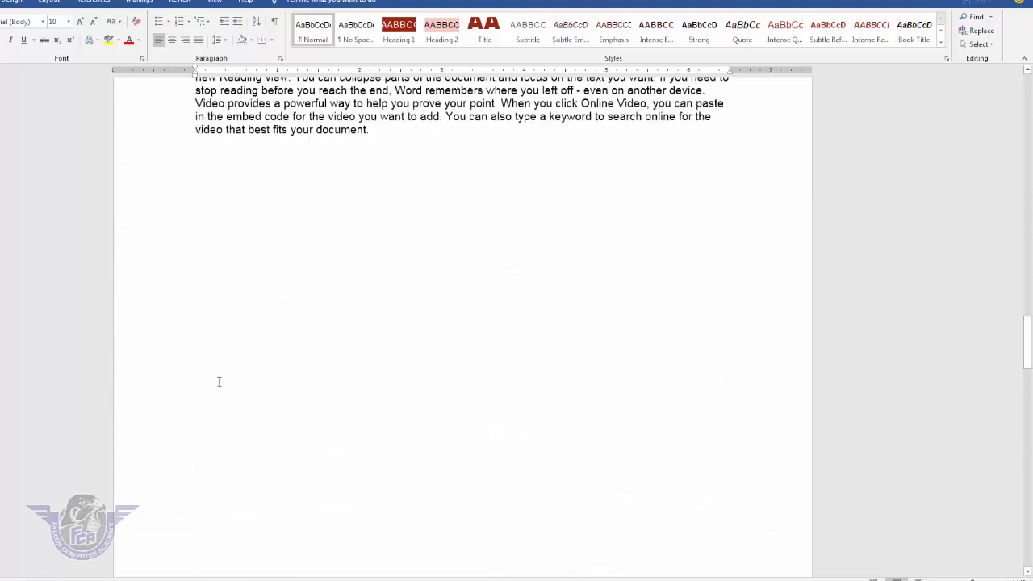